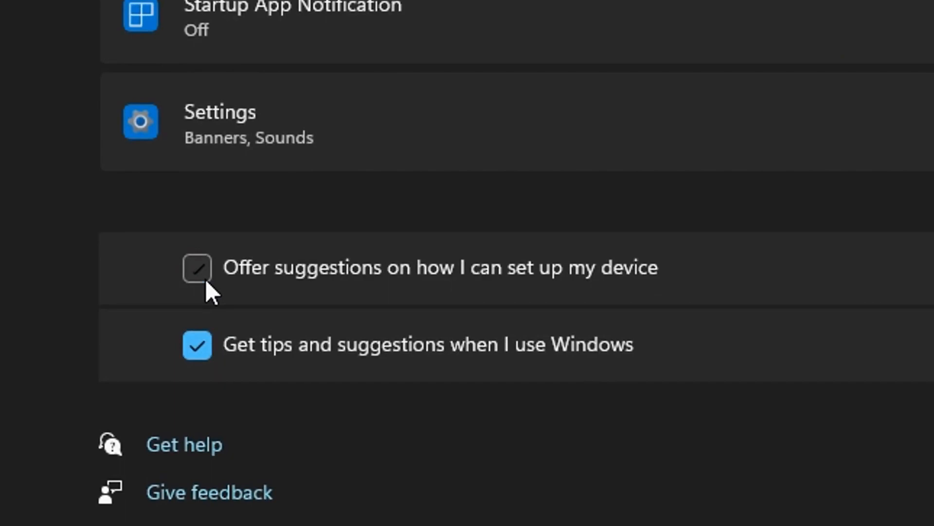
Step: Turn off "Get tips and suggestions when I use Windows" in the notification settings
click(588, 355)
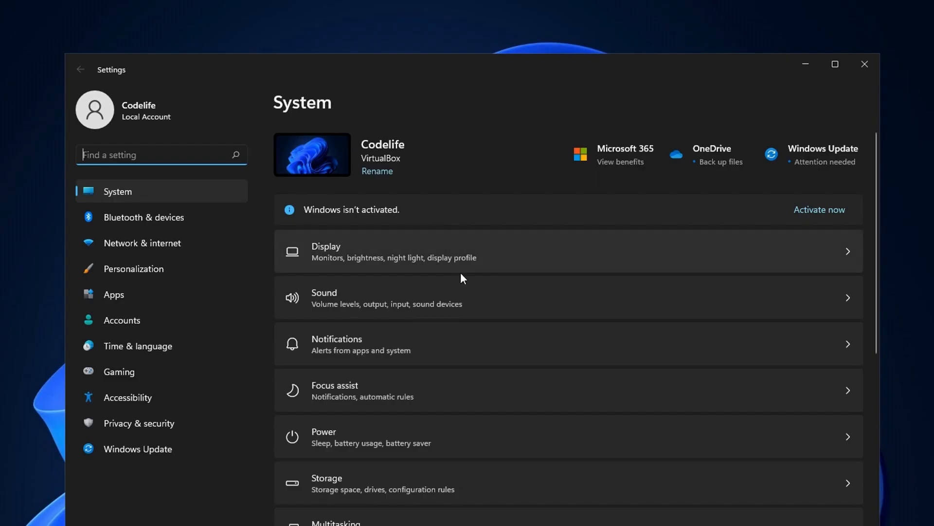
scroll(460, 273, down, 3)
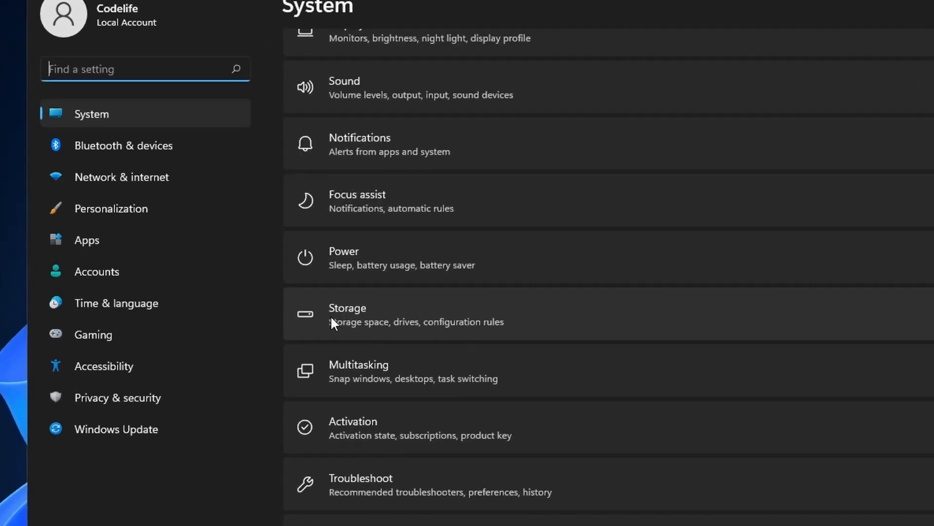
click(522, 270)
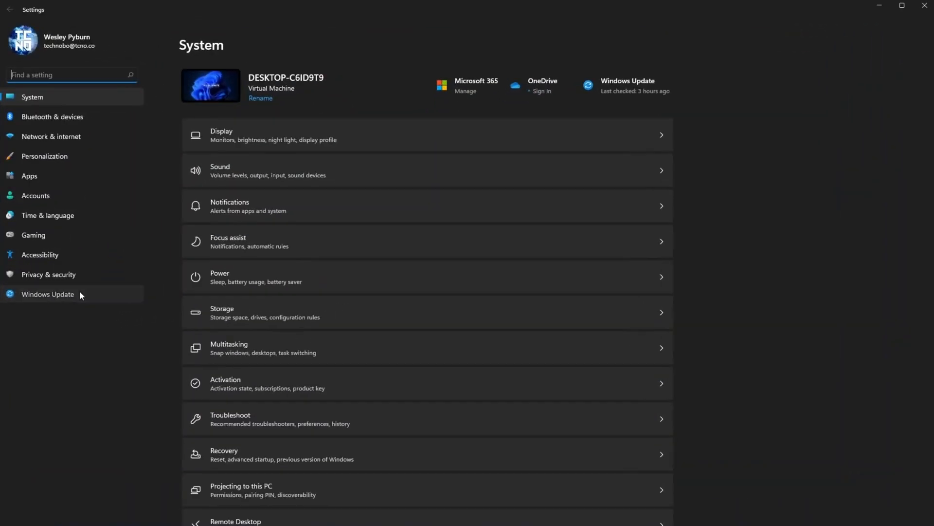
Step: Check for new Windows updates
click(80, 292)
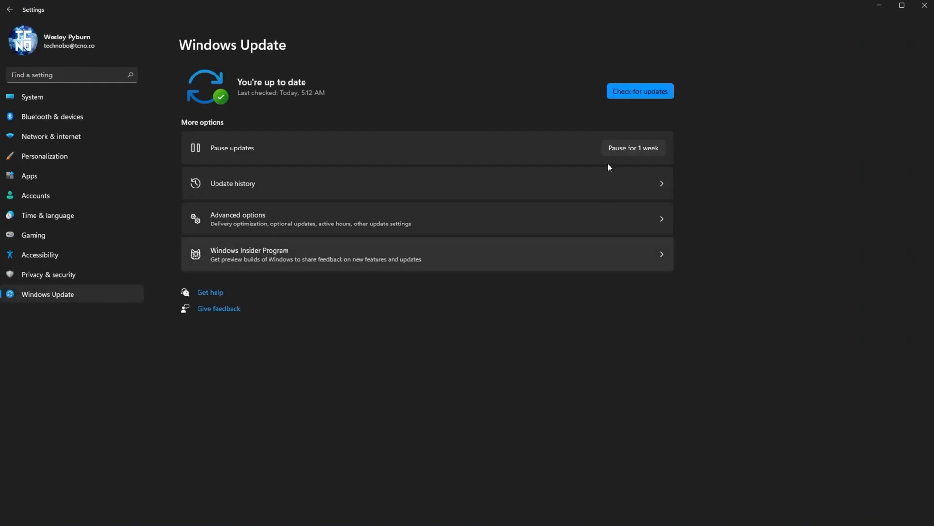
click(653, 90)
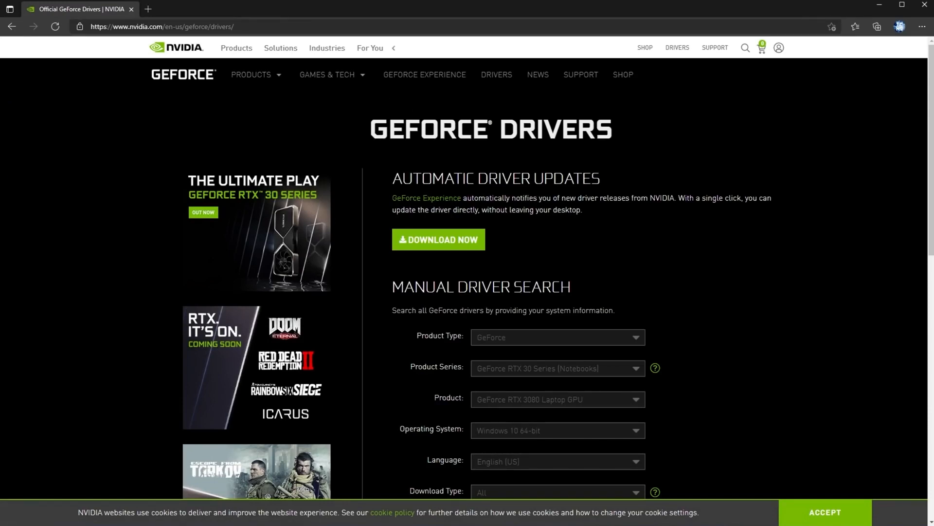
Step: Download the GeForce Experience installer for automatic driver updates from NVIDIA's GeForce drivers page
double_click(467, 245)
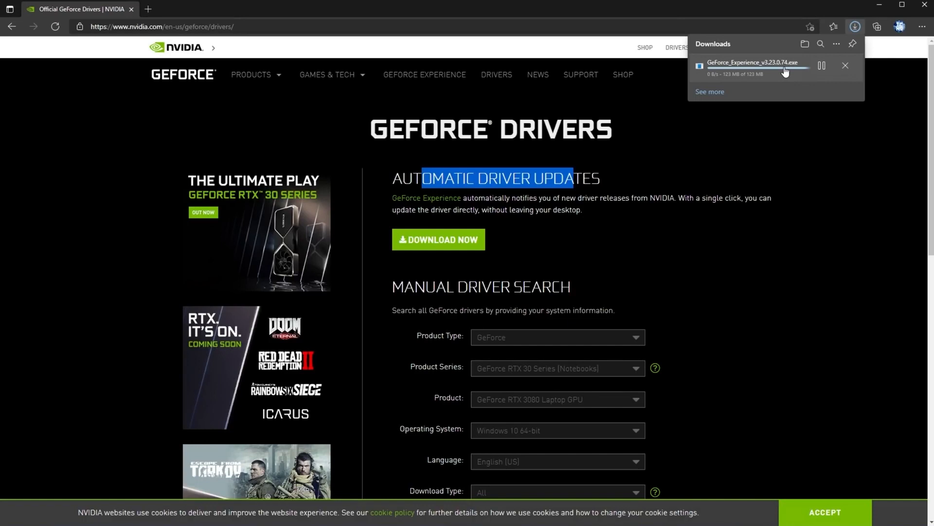
click(623, 236)
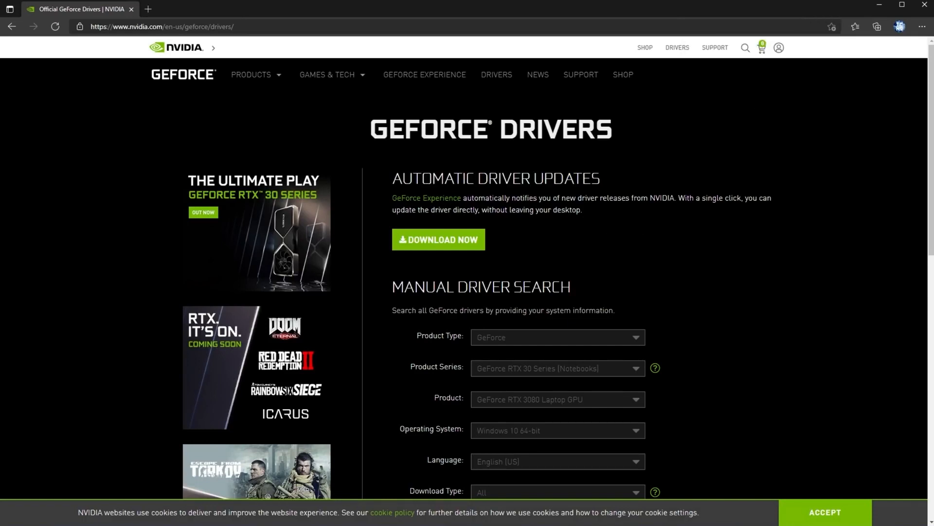
Step: Download the auto-detect Radeon and Ryzen chipset driver installer from AMD's support page in a new tab, and close the browser
click(147, 10)
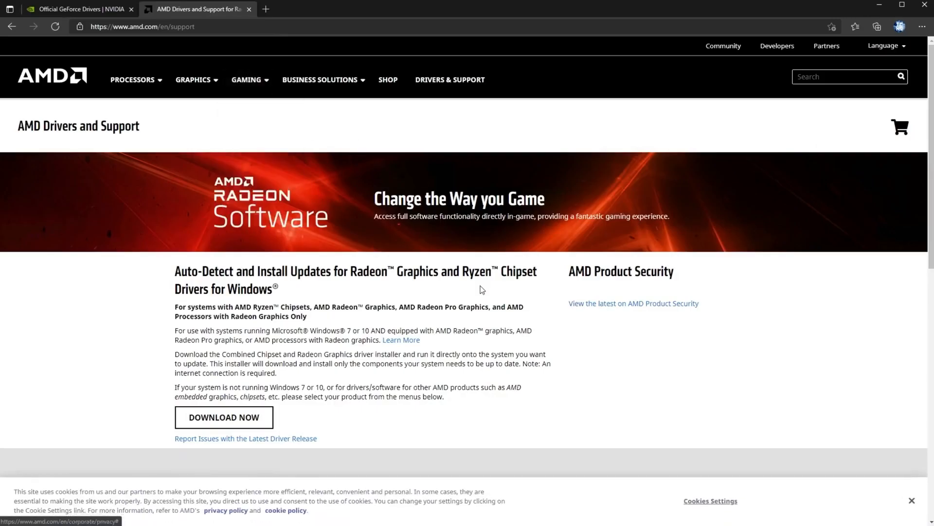
scroll(482, 290, down, 2)
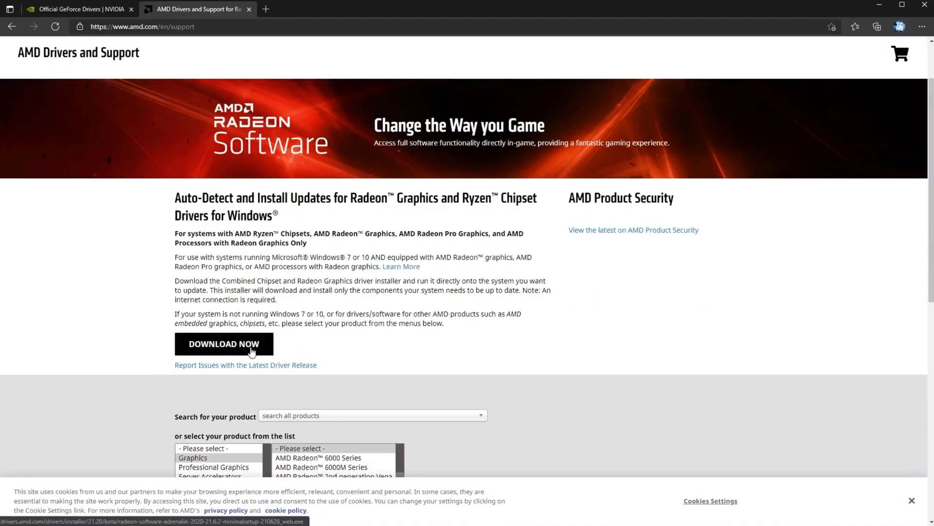
click(251, 349)
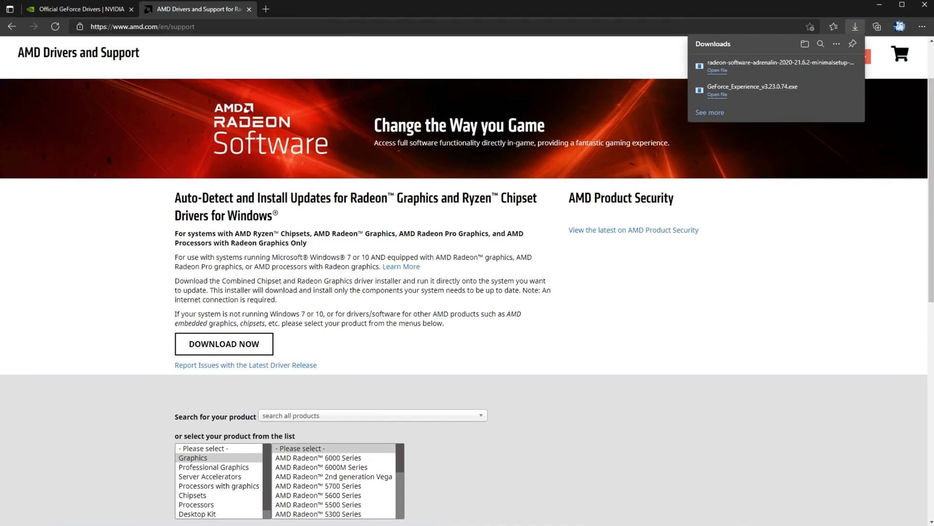
click(925, 6)
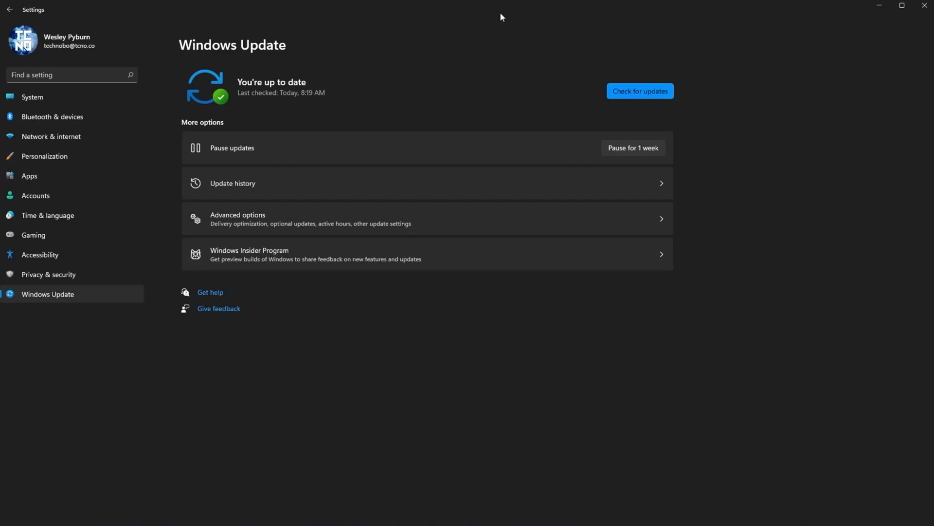
Step: Examine the list of installed apps under Apps & features for software that is not needed
click(30, 177)
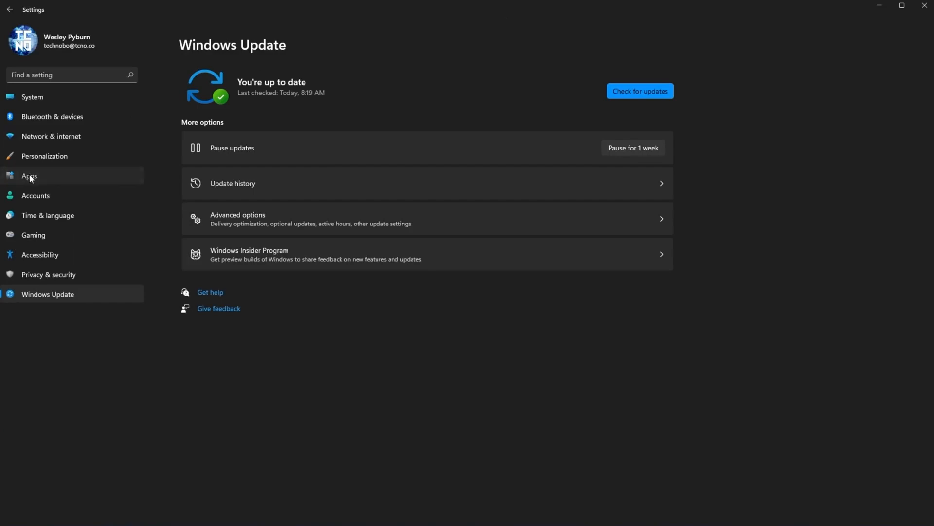
click(259, 92)
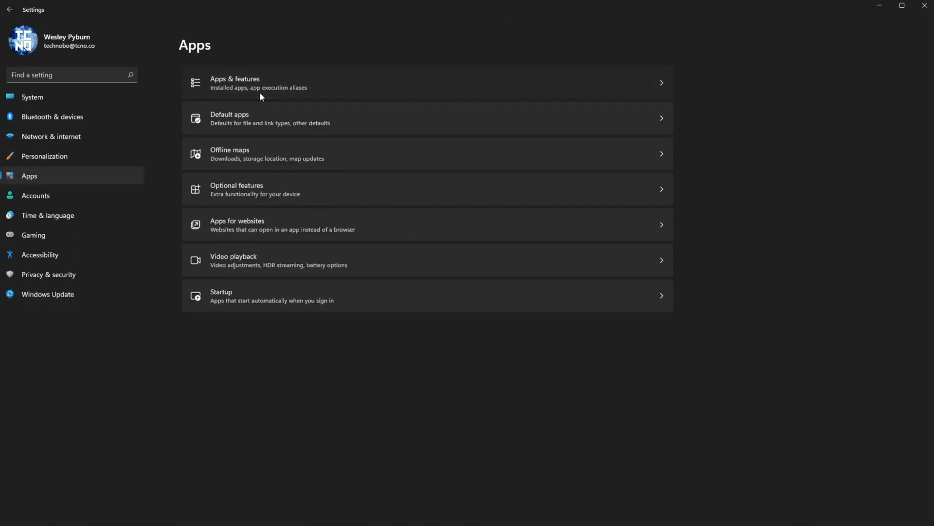
scroll(351, 168, down, 15)
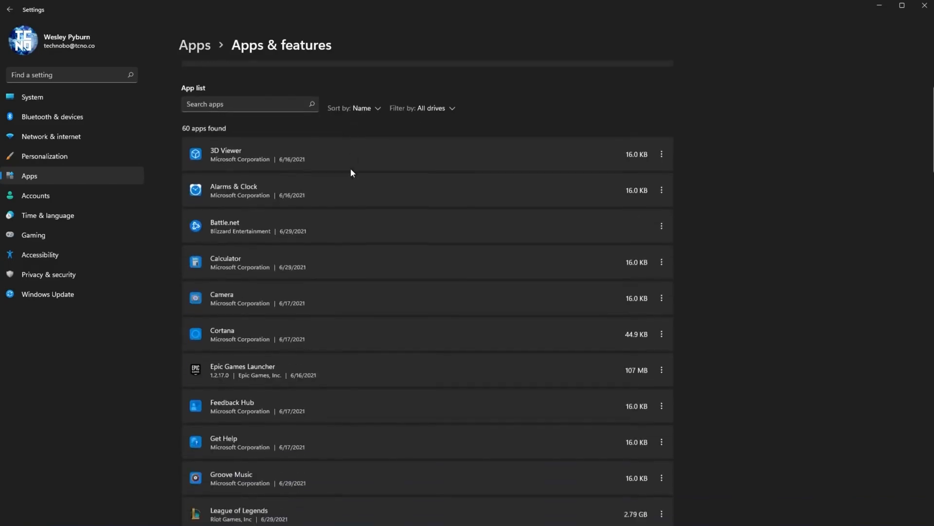
scroll(351, 169, down, 5)
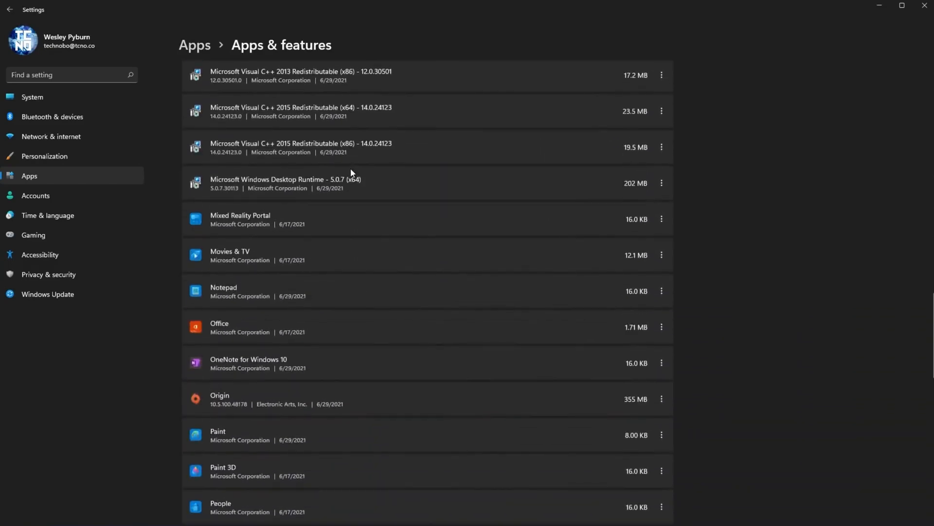
scroll(350, 170, up, 20)
scroll(433, 239, up, 4)
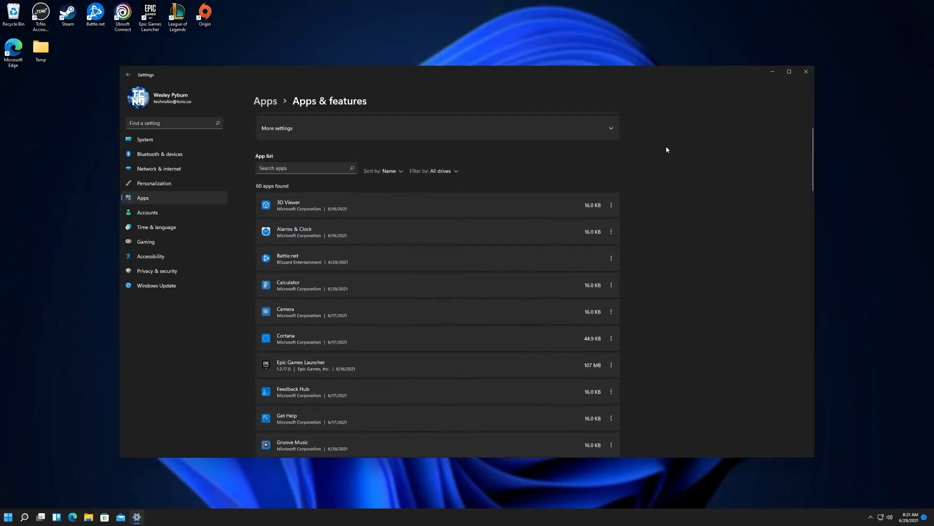
Step: Find Control Panel with a search for "control" and review the desktop programs available to uninstall
key(super)
text(control)
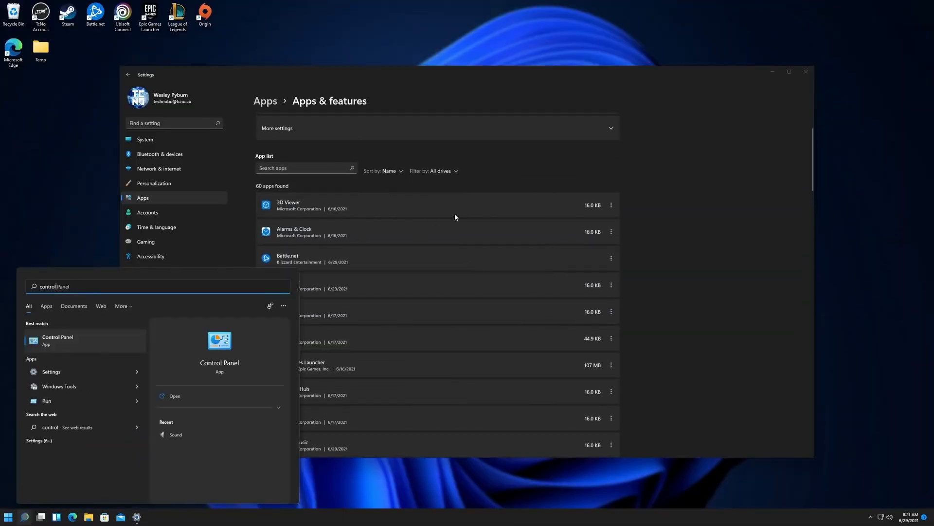
key(Return)
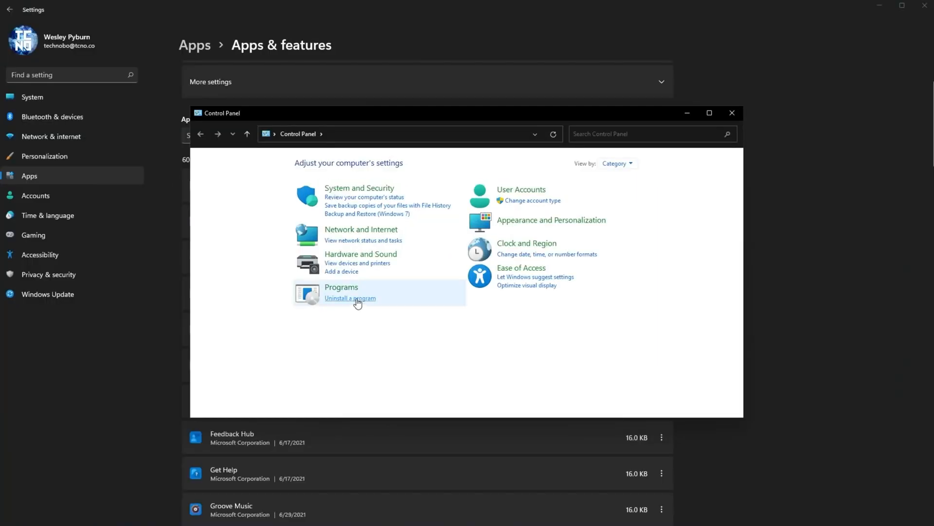
click(356, 298)
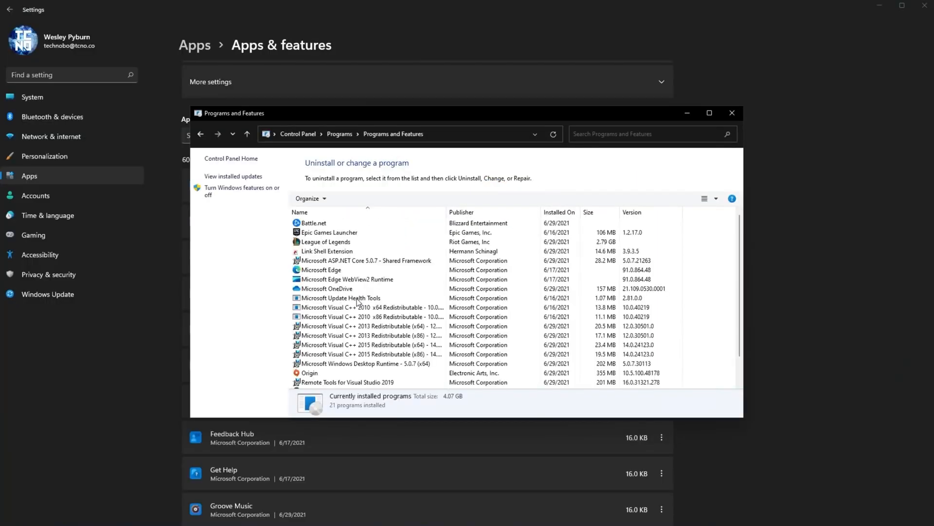
scroll(357, 298, down, 1)
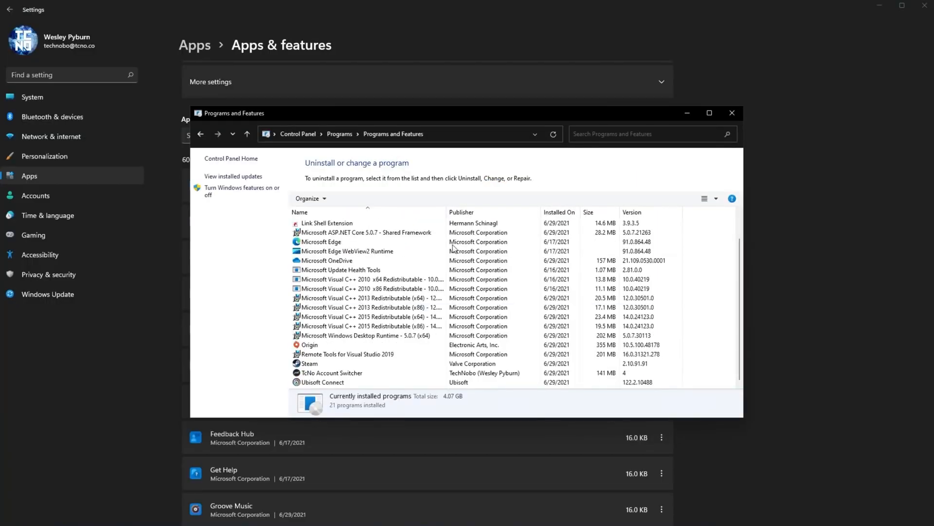
scroll(472, 340, up, 1)
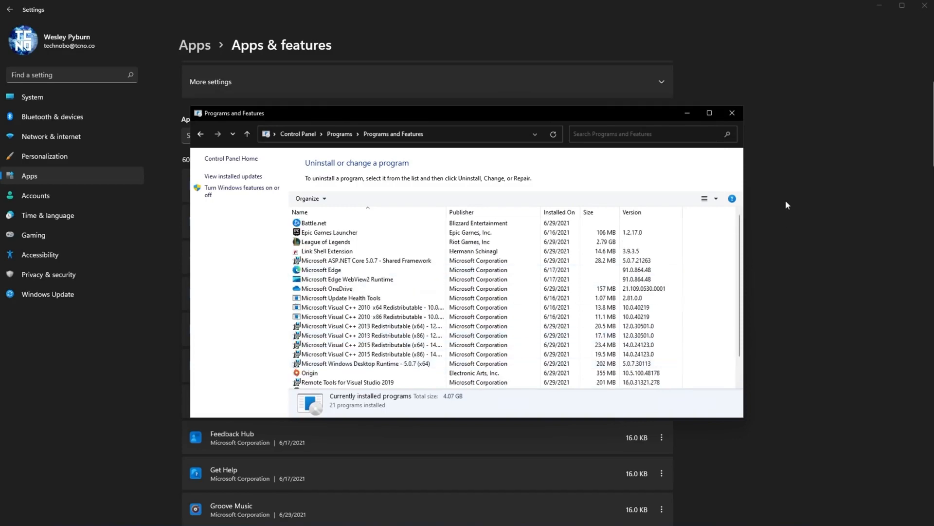
click(731, 112)
Step: Look through the installed apps again and check the removal options offered for Alarms & Clock
scroll(489, 376, down, 8)
scroll(543, 385, down, 8)
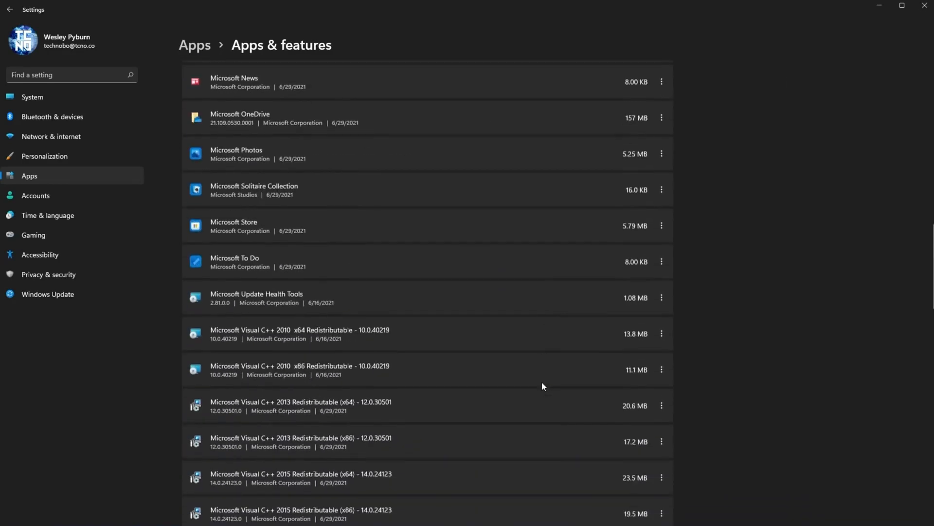
scroll(543, 385, down, 5)
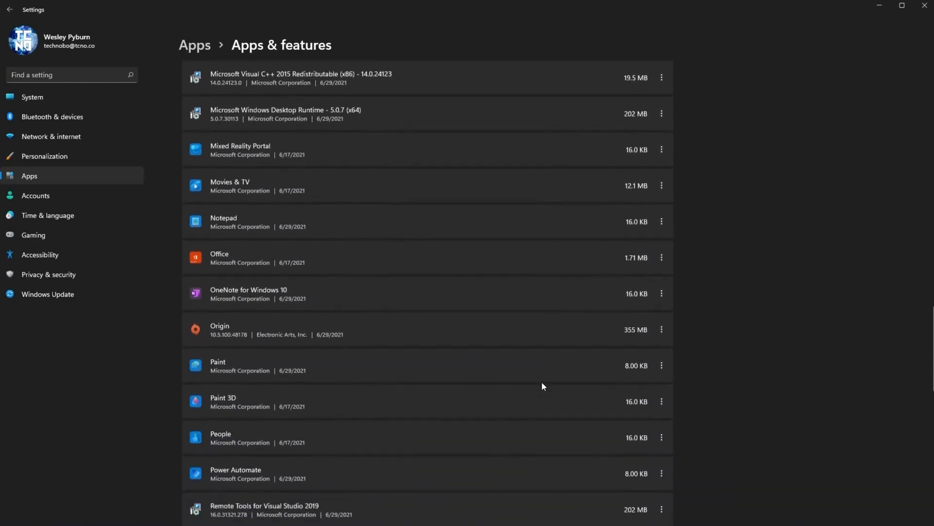
scroll(542, 383, down, 3)
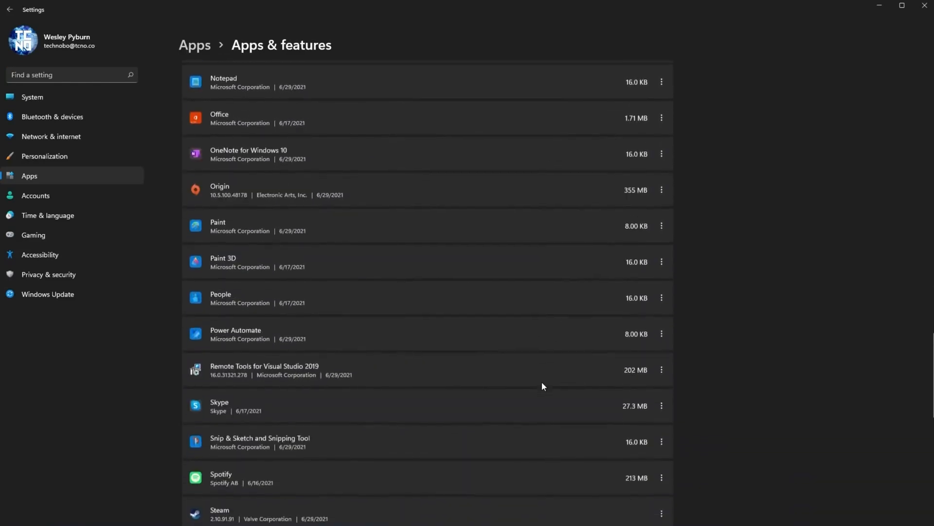
scroll(501, 395, up, 2)
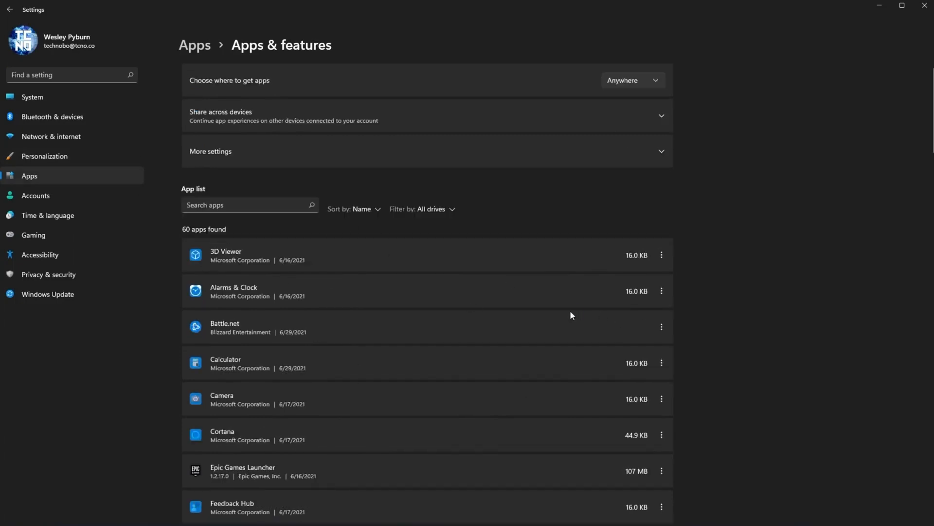
click(662, 292)
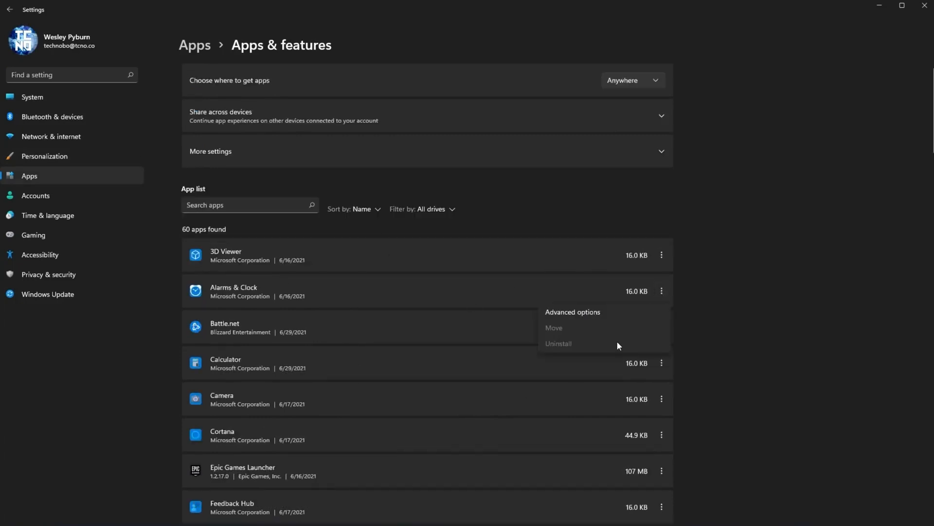
click(742, 321)
Step: Leave Settings and check the uninstall option for Origin in Programs and Features
click(883, 9)
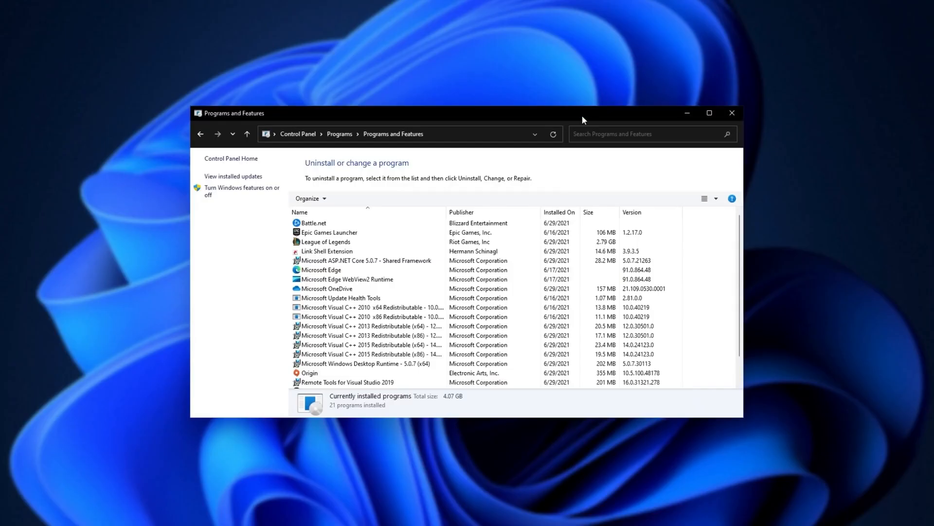
right_click(342, 372)
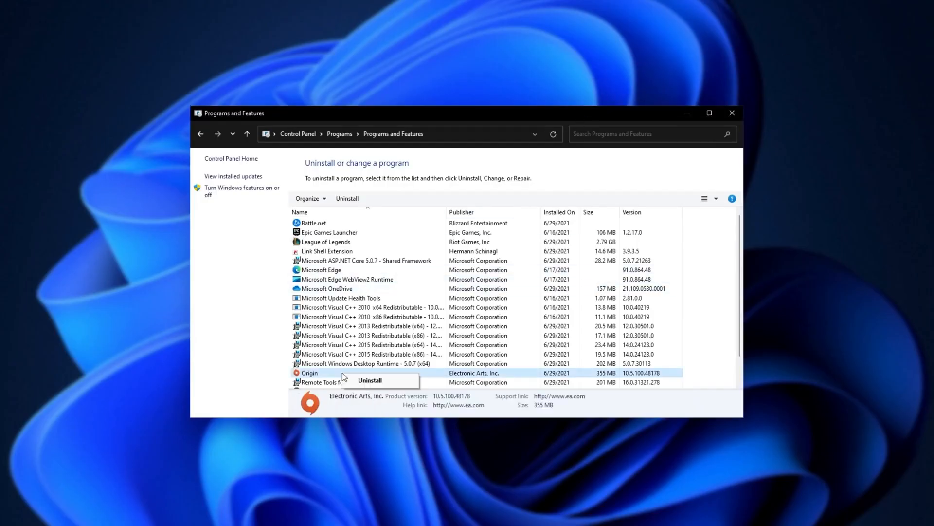
click(493, 374)
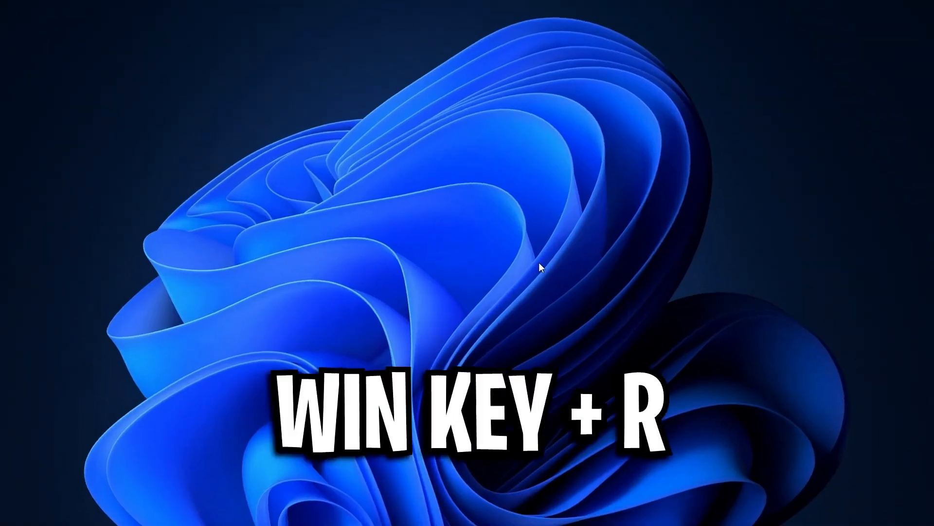
Step: Open the Windows Temp folder by running "temp" from the Run dialog
key(super+r)
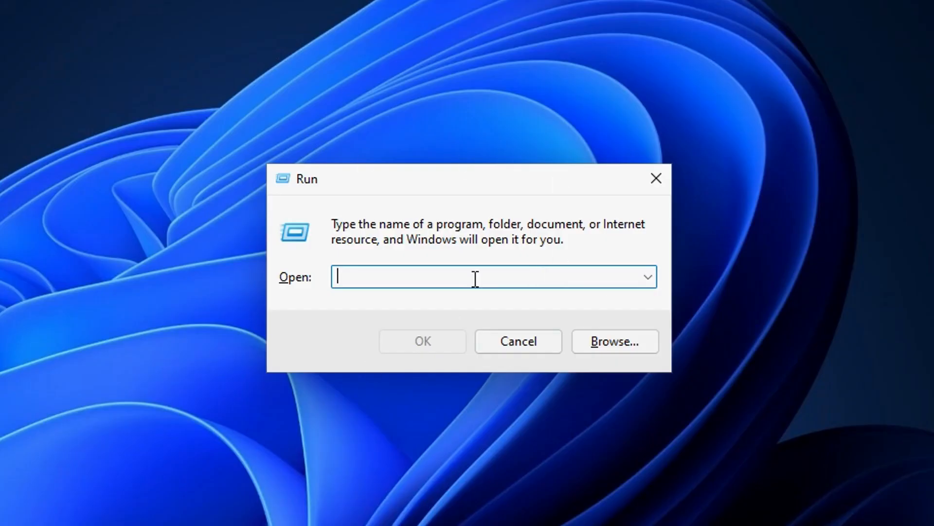
text(temp)
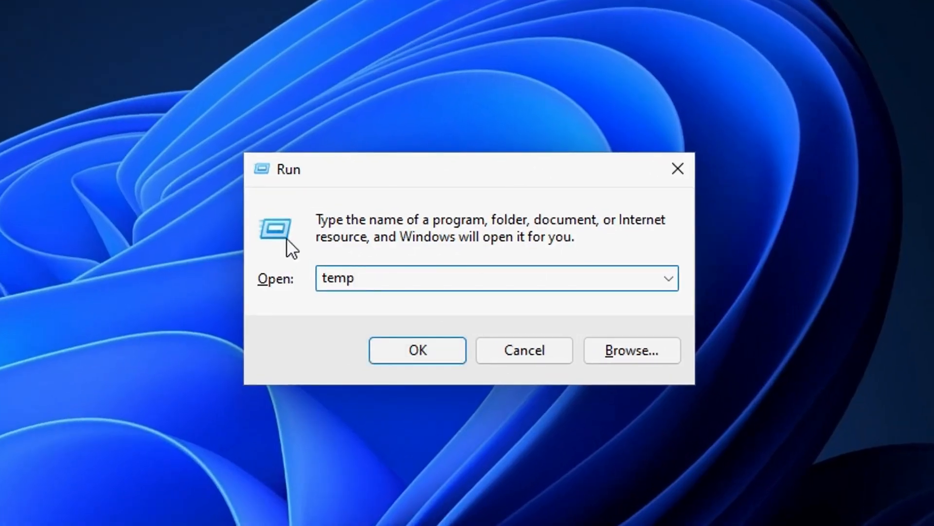
key(Return)
click(485, 287)
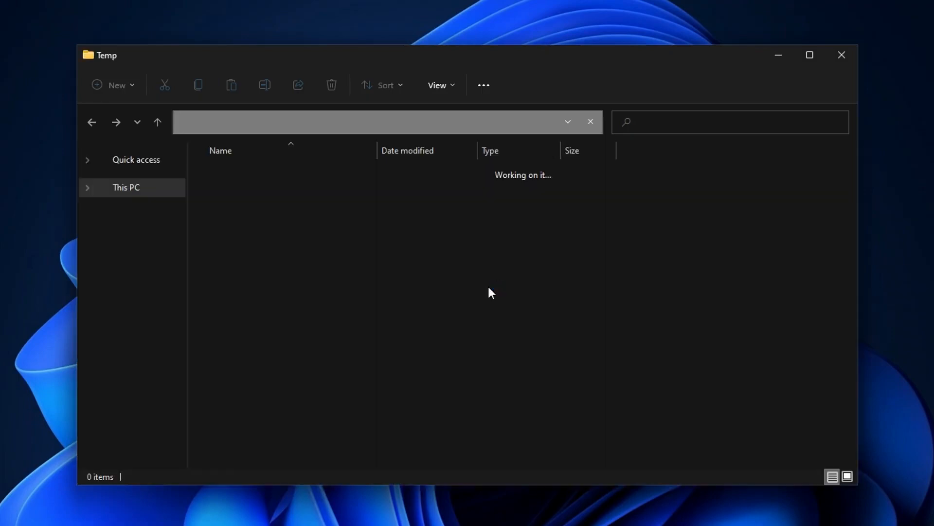
Step: Delete all items in the Windows Temp folder, skipping every folder or file that is in use
key(ctrl+a)
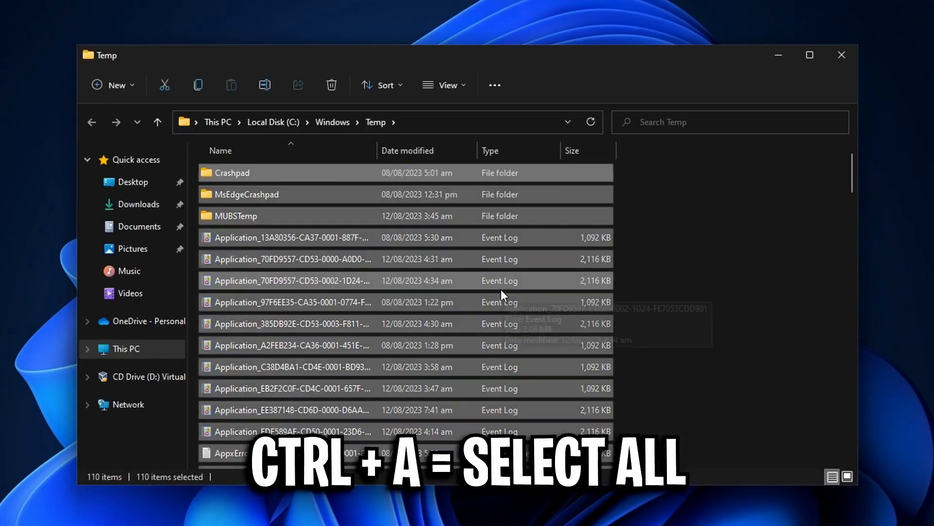
scroll(533, 239, down, 20)
scroll(531, 237, down, 5)
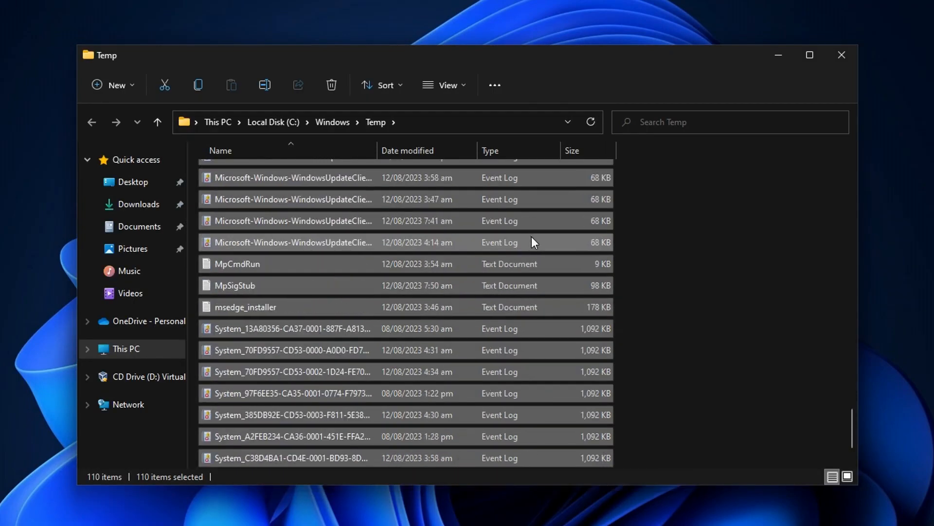
scroll(502, 273, up, 12)
key(Delete)
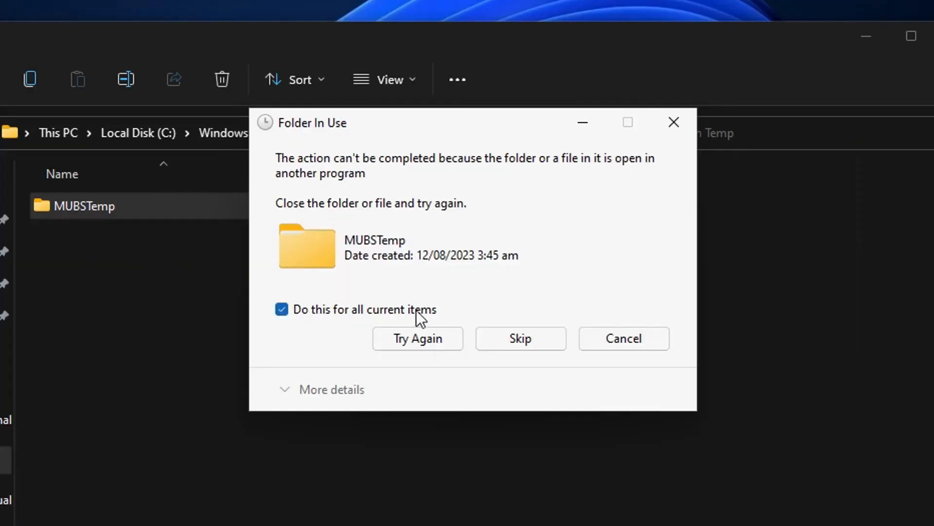
click(537, 338)
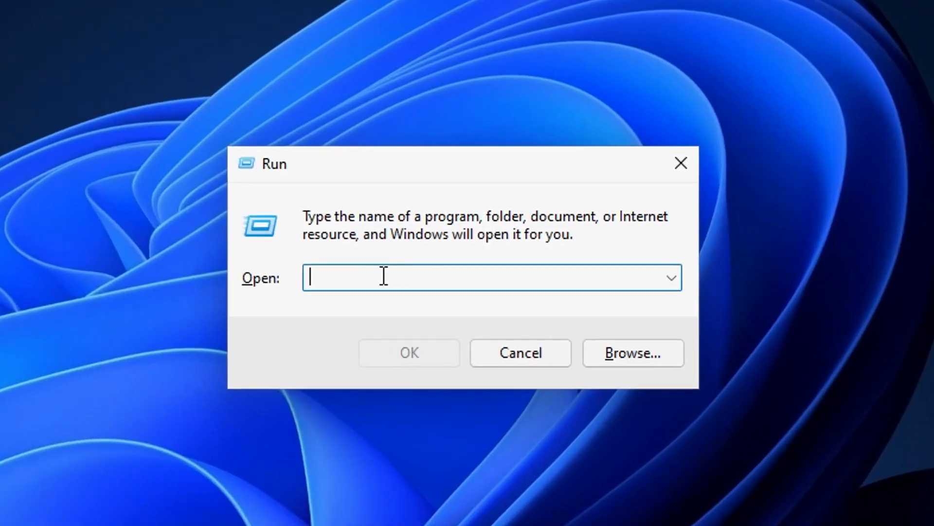
Step: Run "%temp%" to open the user's temporary folder and delete all its contents, skipping every file in use
text(%tem)
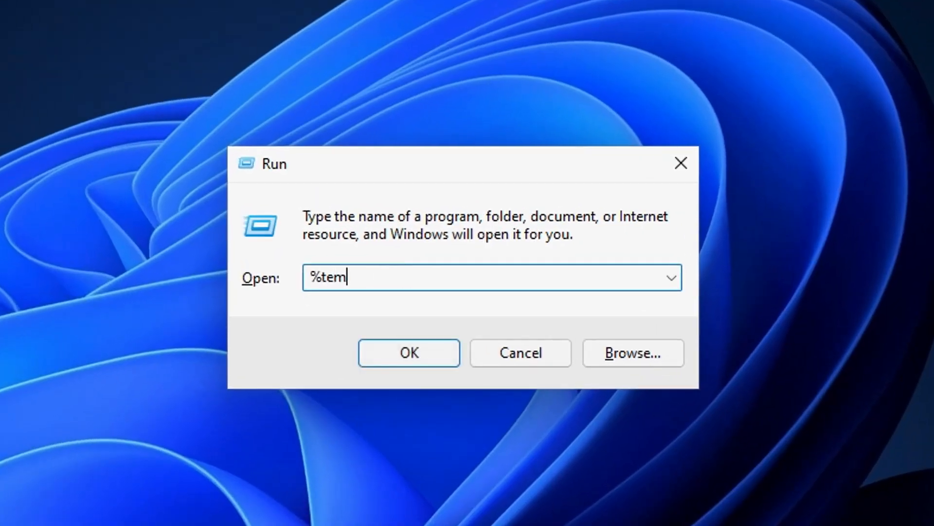
text(p%)
key(Return)
key(ctrl+a)
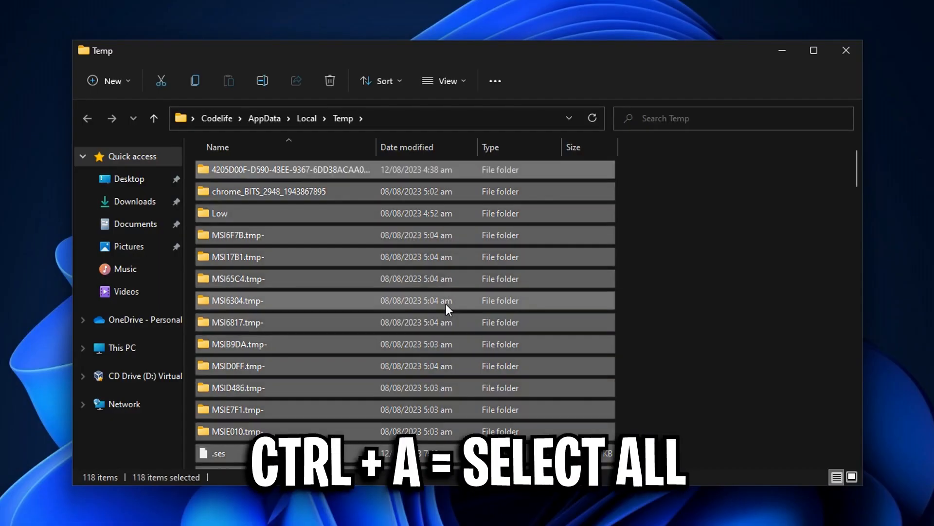
key(Delete)
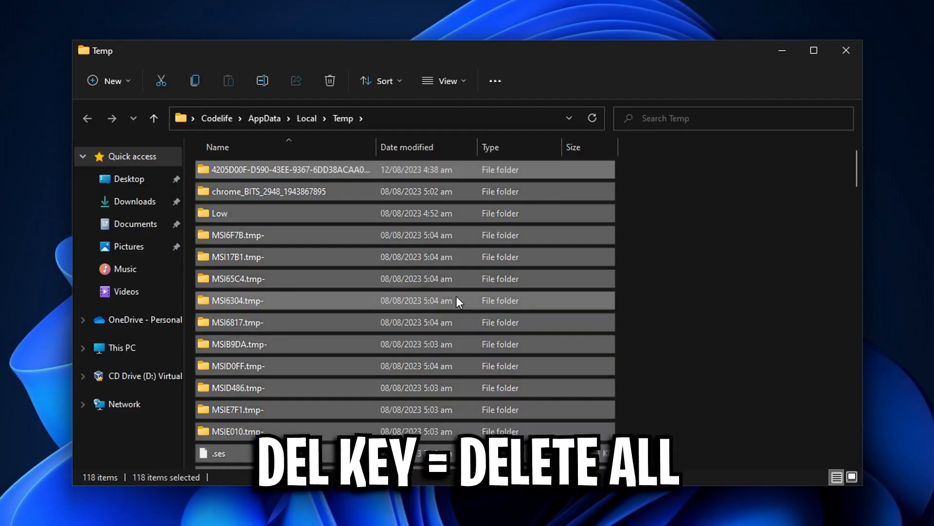
click(349, 200)
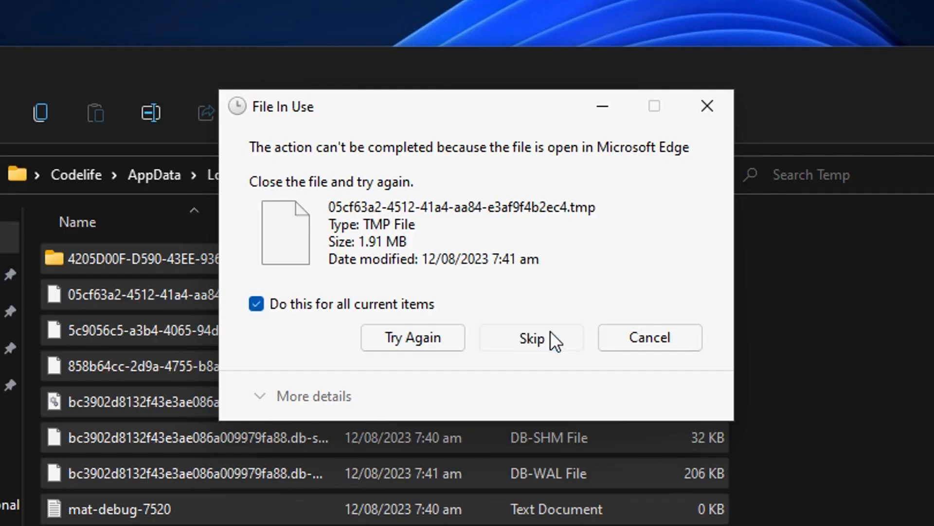
click(551, 331)
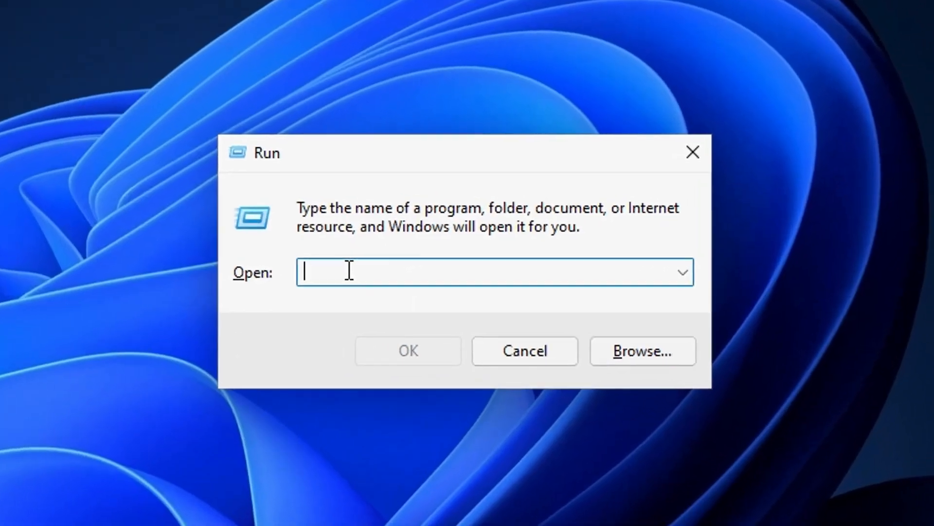
Step: Run "prefetch", grant access to the Prefetch folder and delete all its contents
text(prefetch)
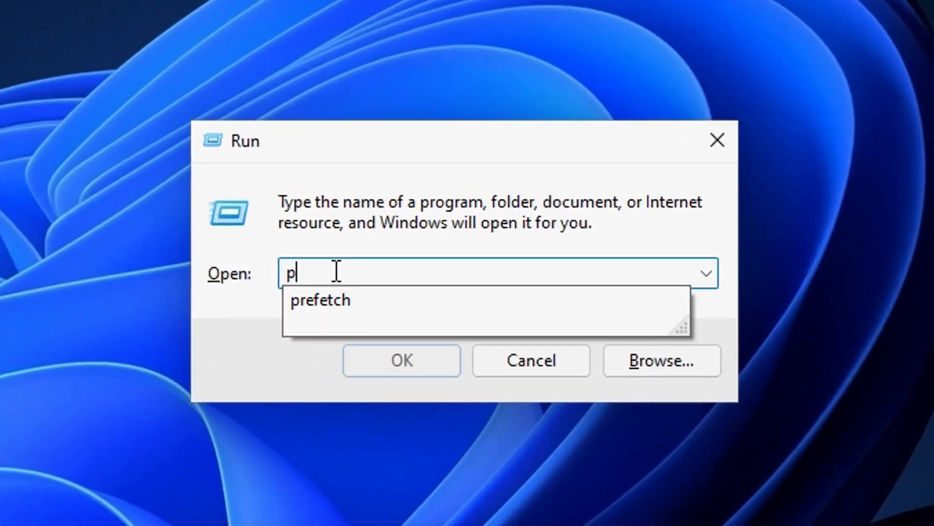
key(Return)
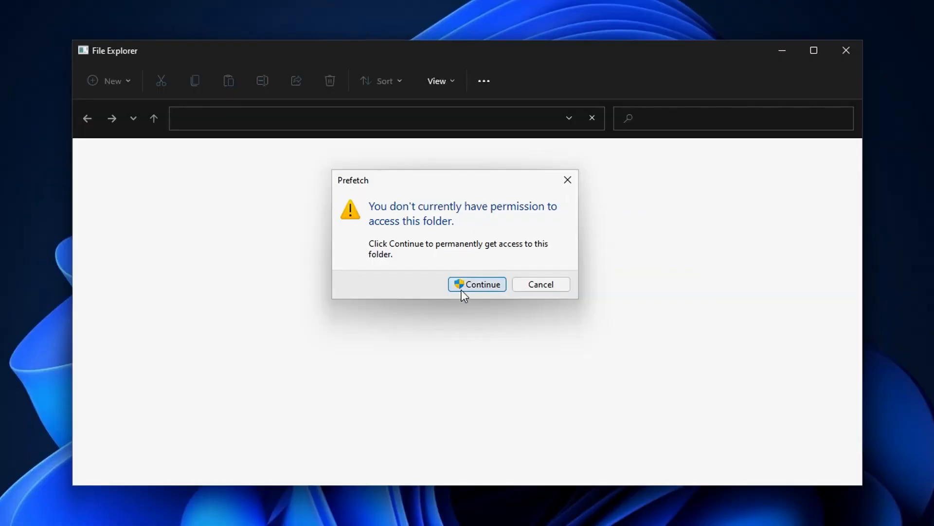
click(478, 284)
key(ctrl+a)
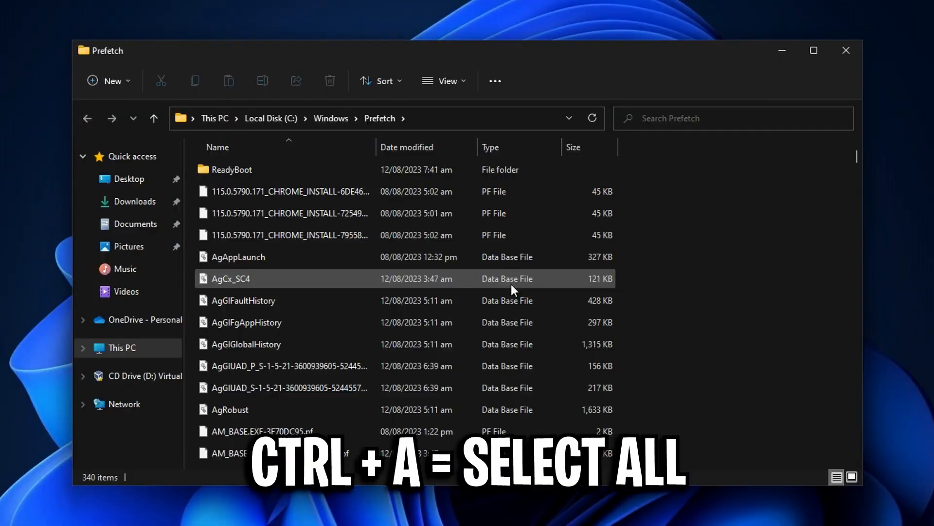
key(Delete)
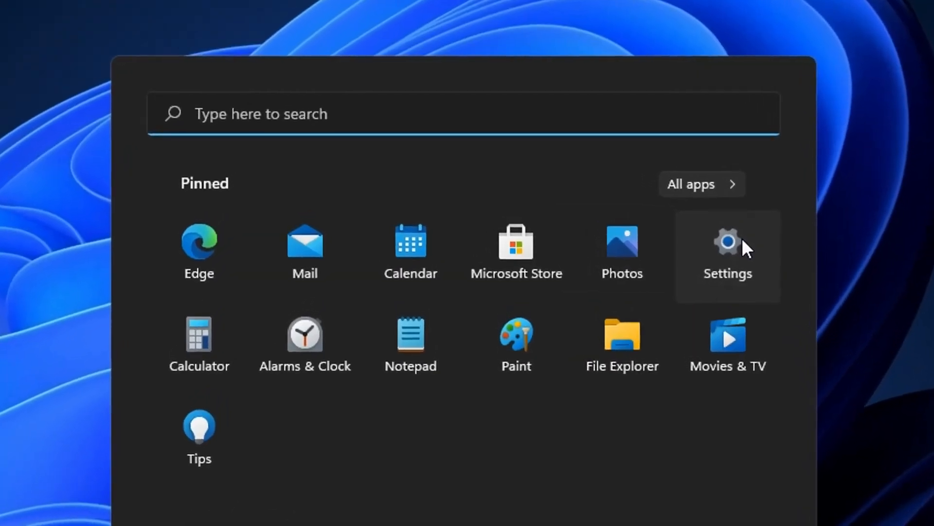
Step: Turn off opening Xbox Game Bar with the controller button in the Gaming settings, and open the Game Mode page
click(709, 227)
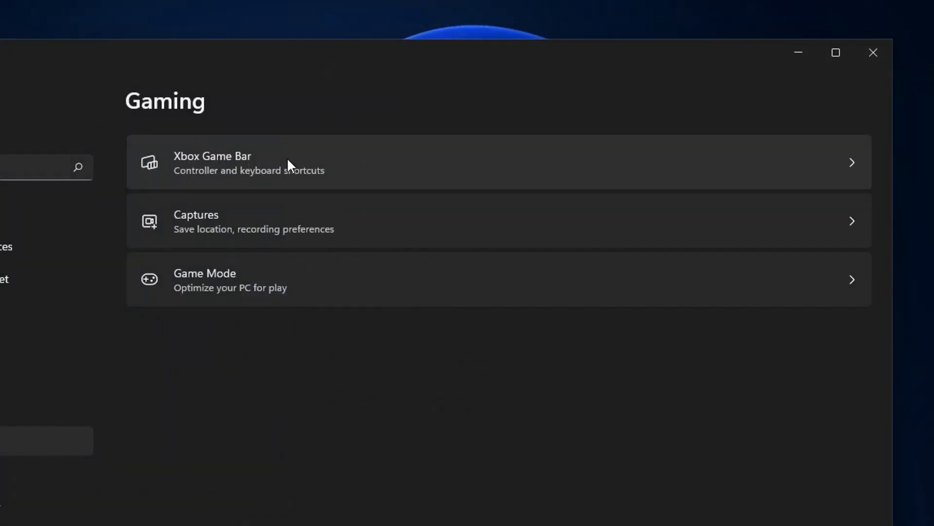
click(287, 160)
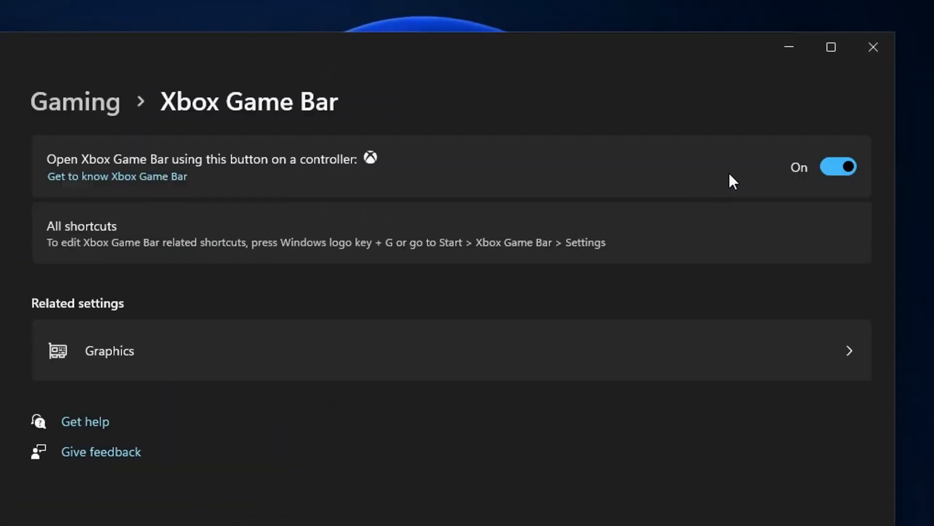
click(836, 166)
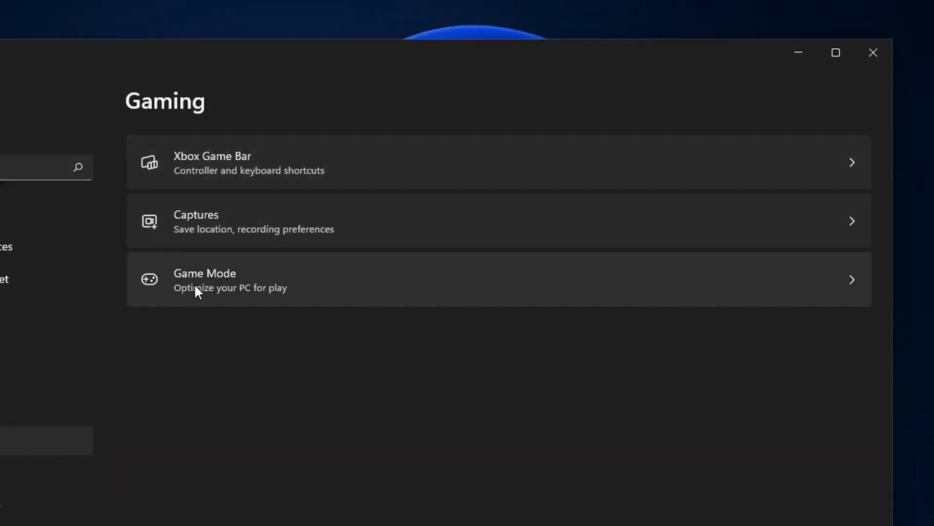
click(233, 282)
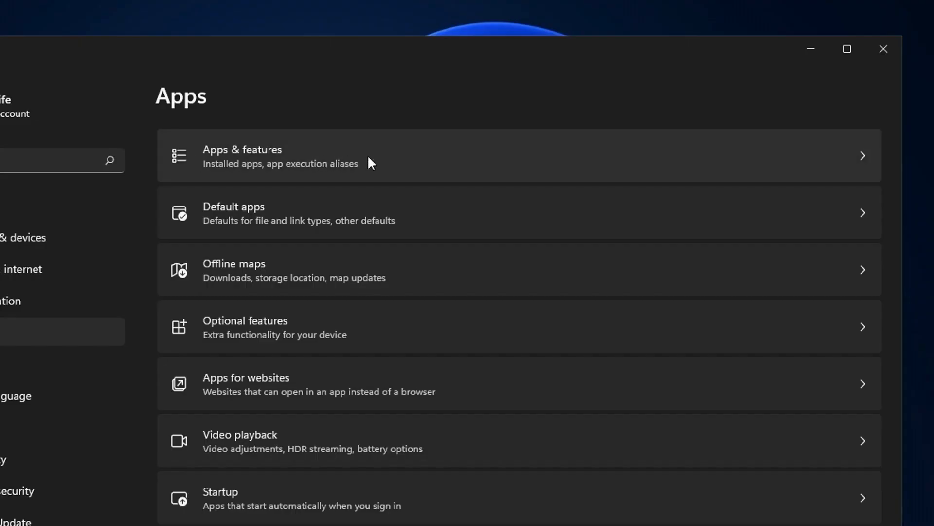
Step: Look through the installed apps in Apps & features and check the options offered for Groove Music
click(447, 158)
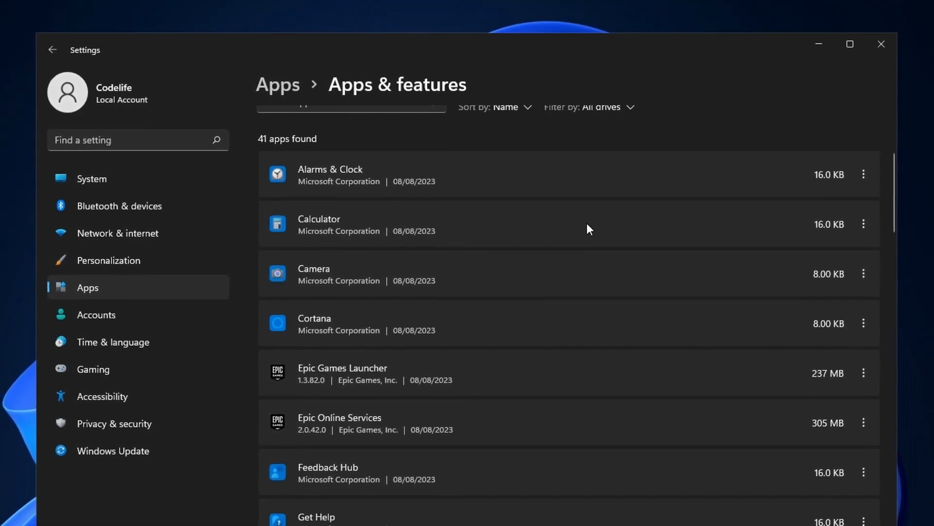
scroll(581, 231, down, 2)
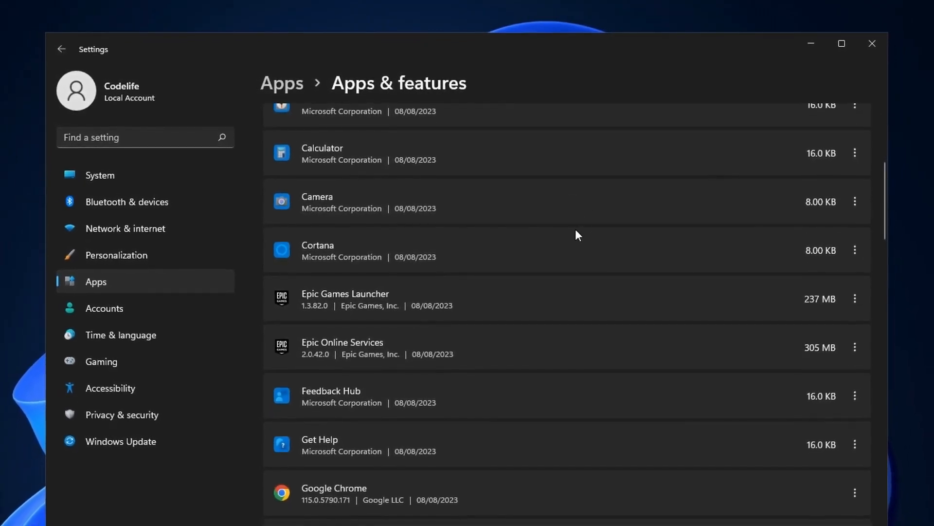
scroll(568, 233, down, 2)
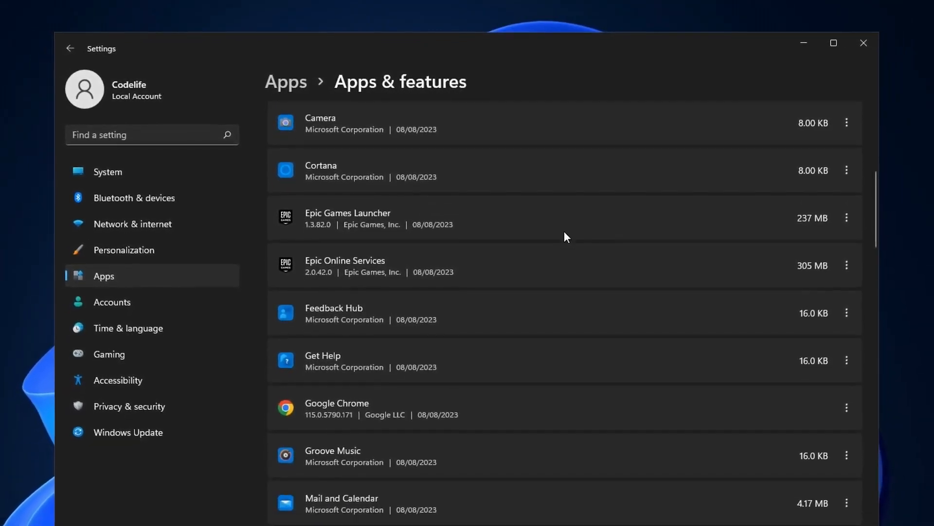
scroll(565, 233, down, 4)
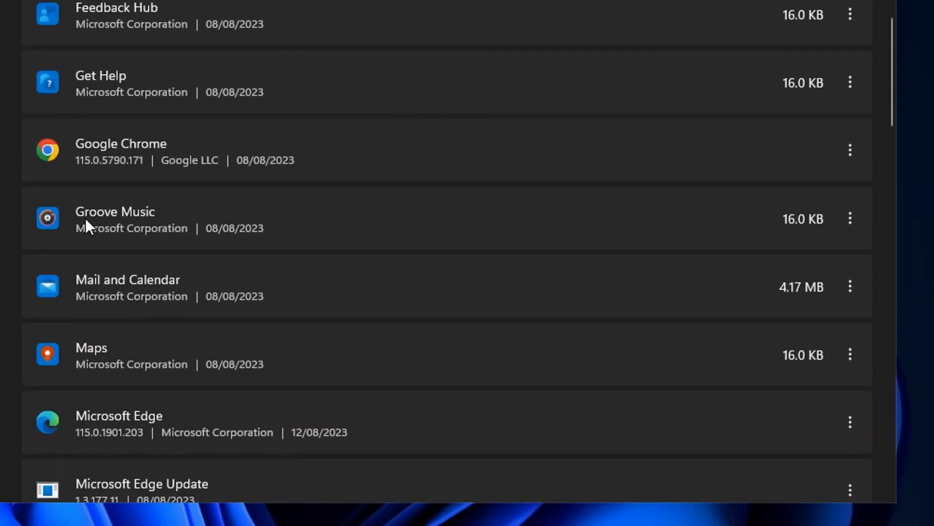
click(850, 219)
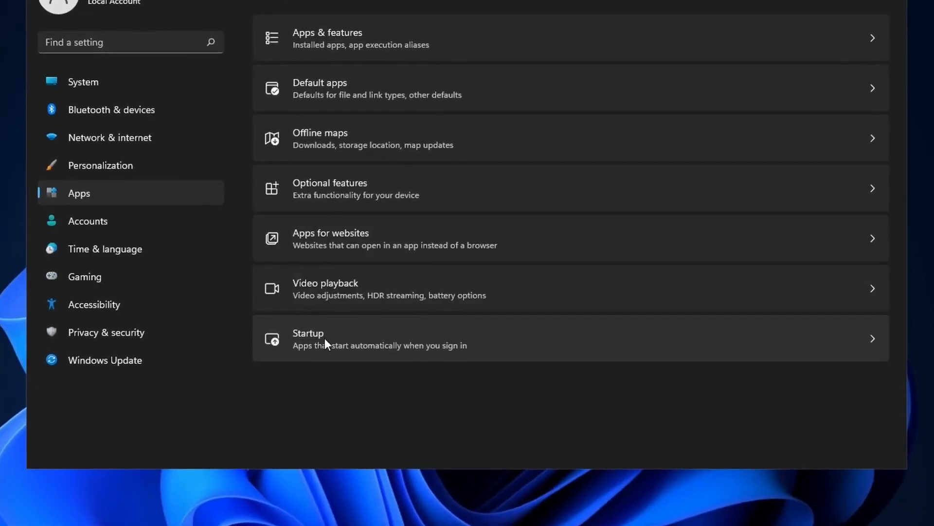
Step: Sort the startup apps by Startup impact and turn off automatic startup for Microsoft Edge
click(535, 347)
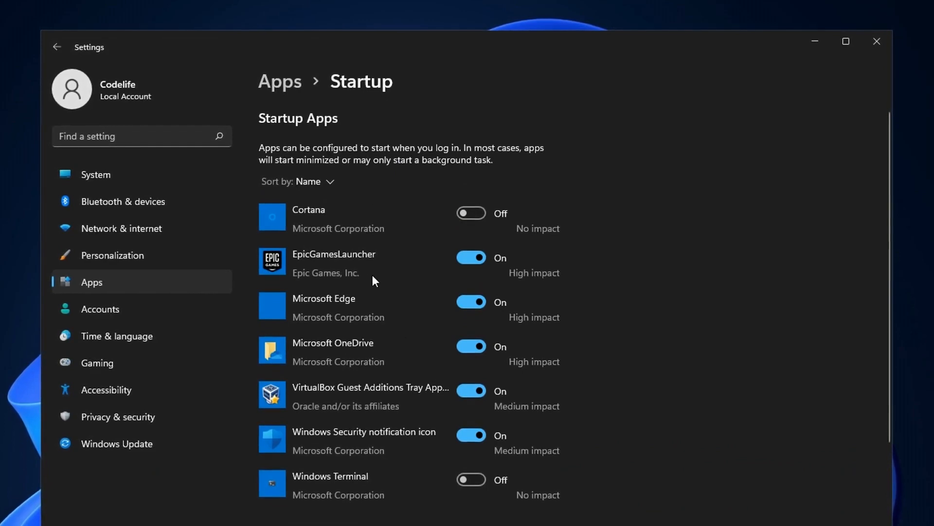
click(329, 182)
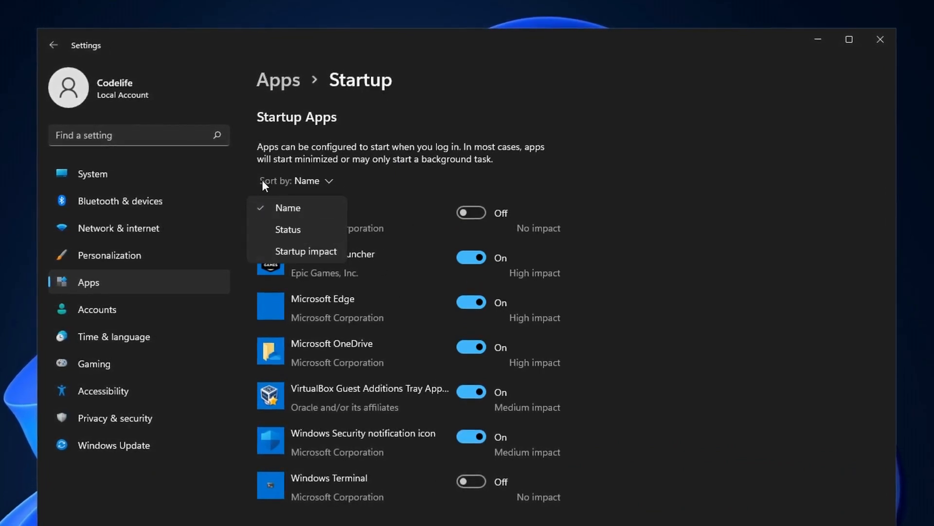
click(308, 252)
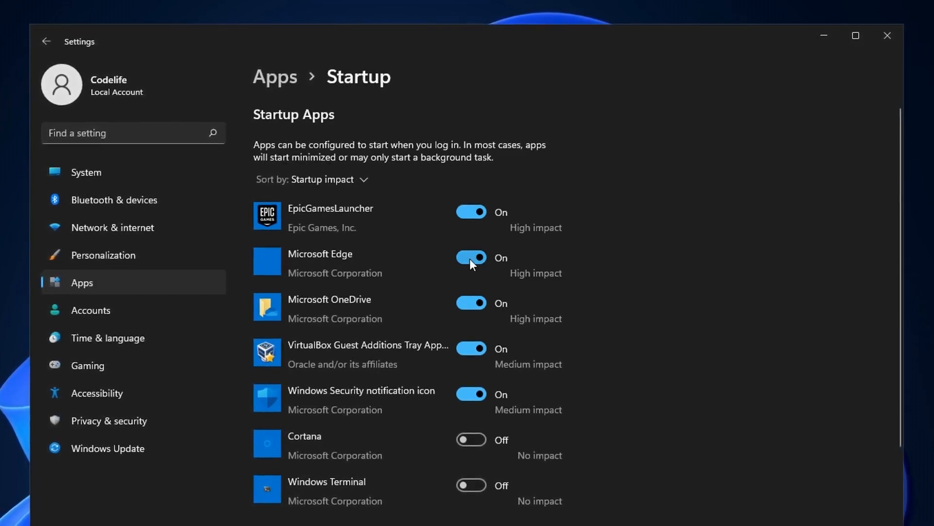
click(469, 259)
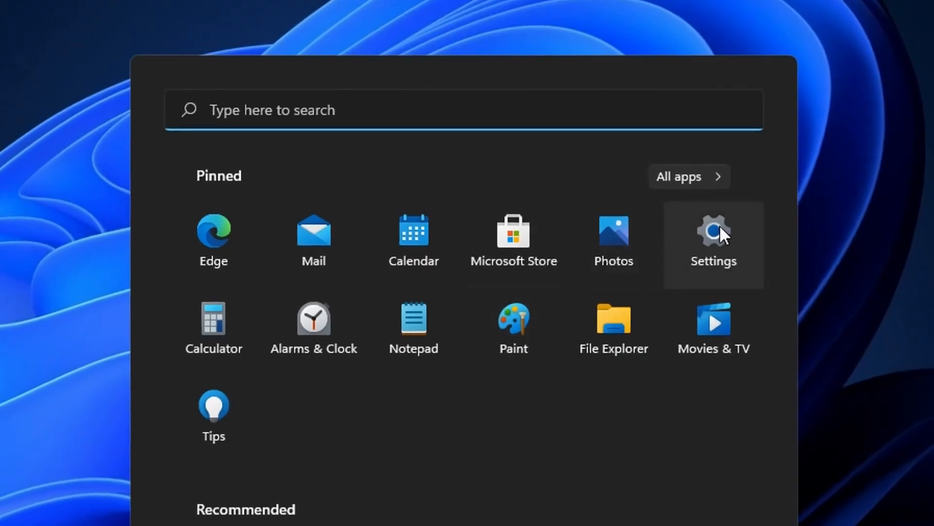
Step: Turn off personalized ads, language-based website content, app launch tracking and suggested content in the General settings of Privacy & security
click(719, 229)
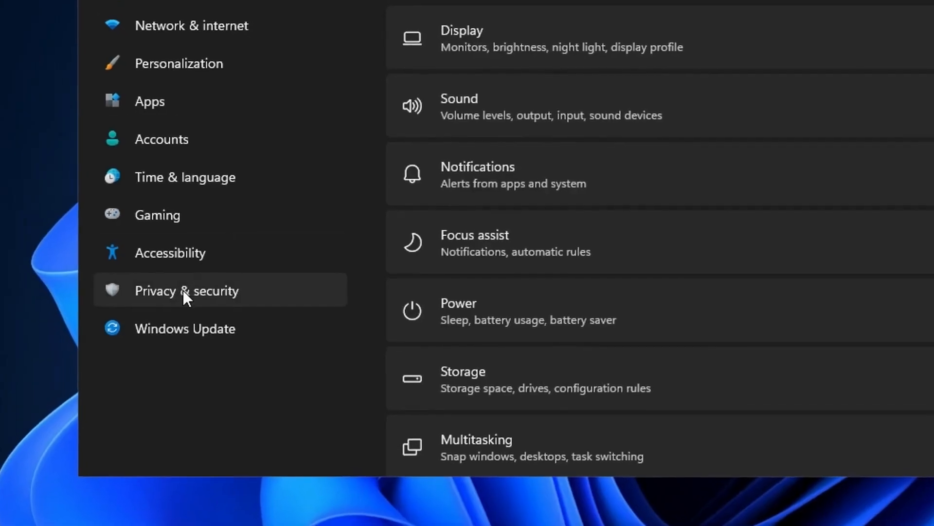
click(183, 290)
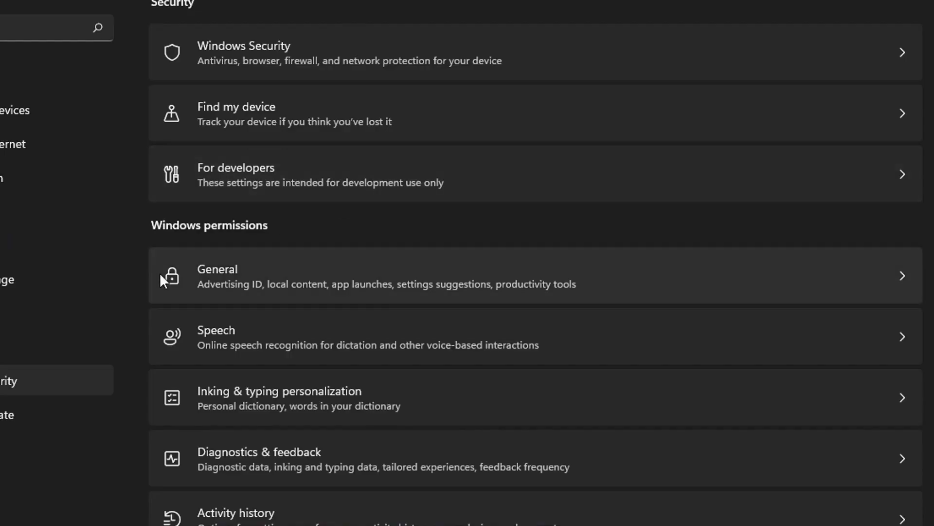
click(401, 265)
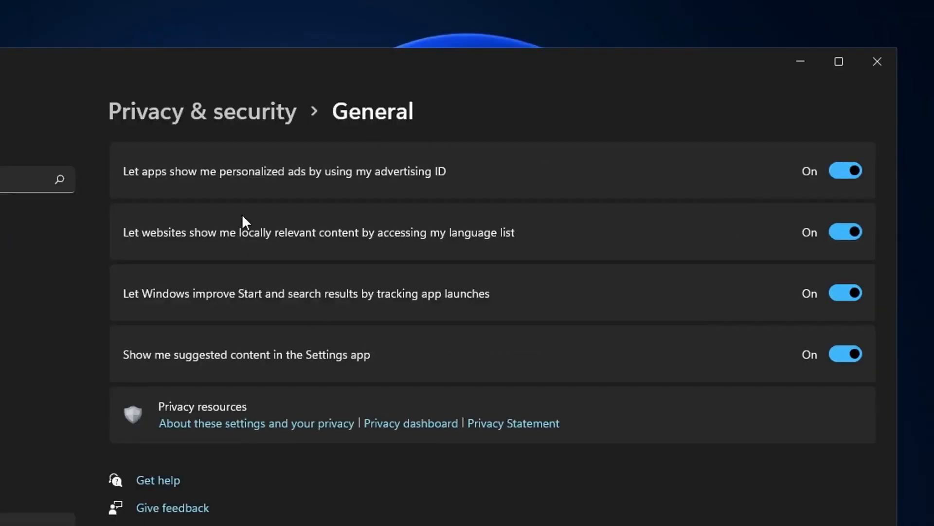
click(854, 168)
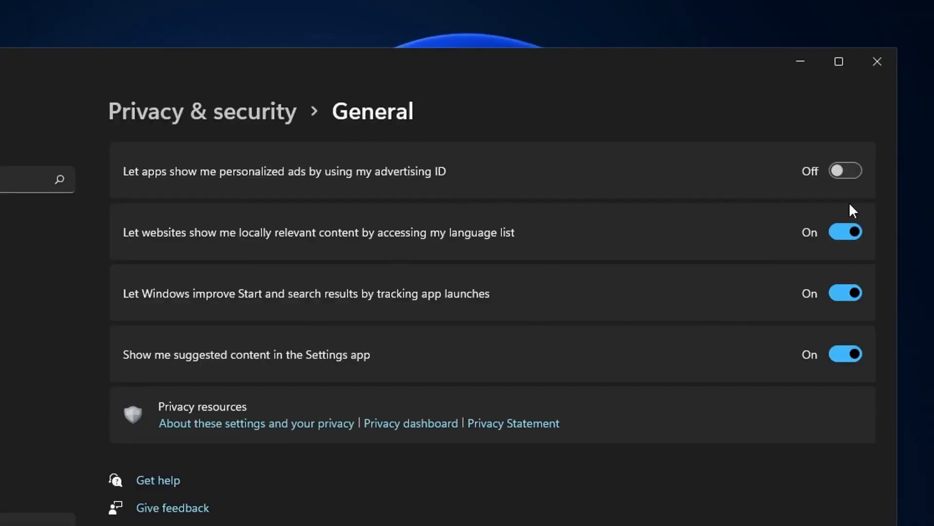
click(848, 235)
click(846, 292)
click(844, 354)
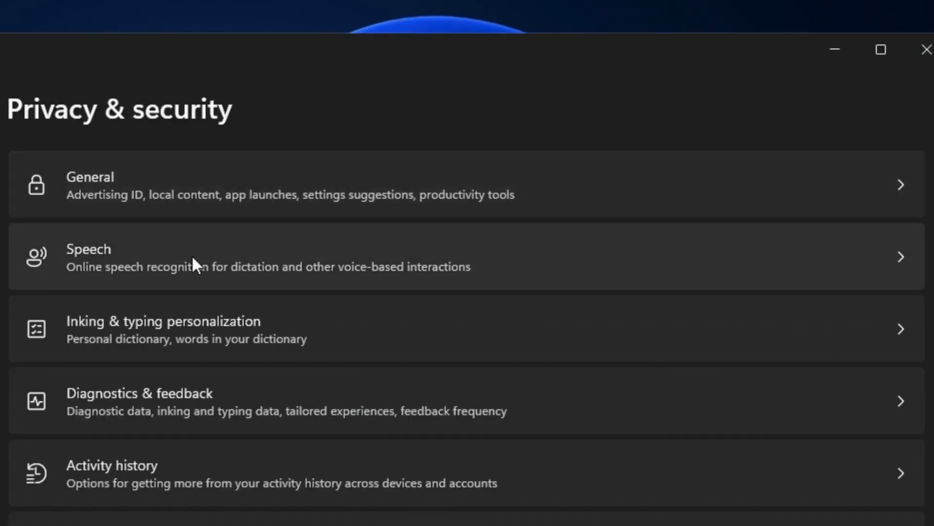
Step: Check the Speech privacy settings and turn off sending optional diagnostic data under Diagnostics & feedback
click(191, 257)
click(283, 276)
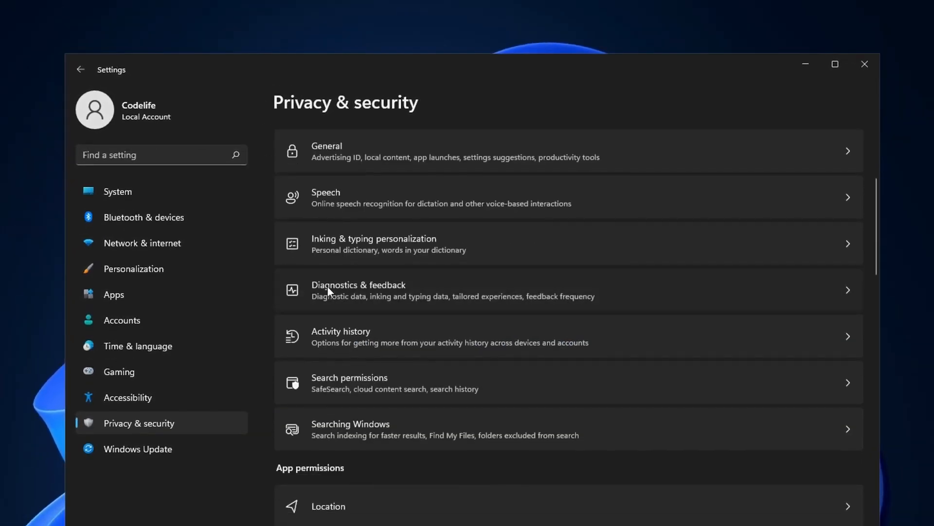
click(328, 287)
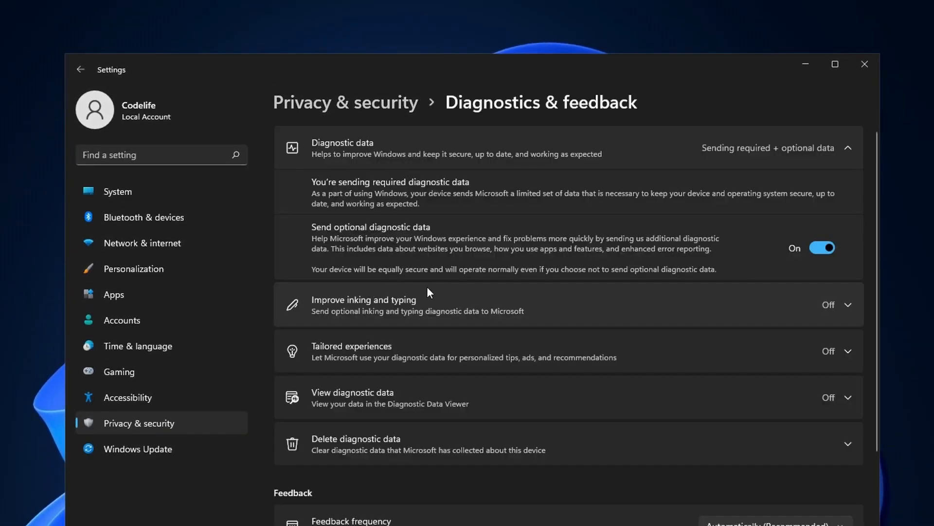
click(827, 248)
scroll(503, 314, down, 3)
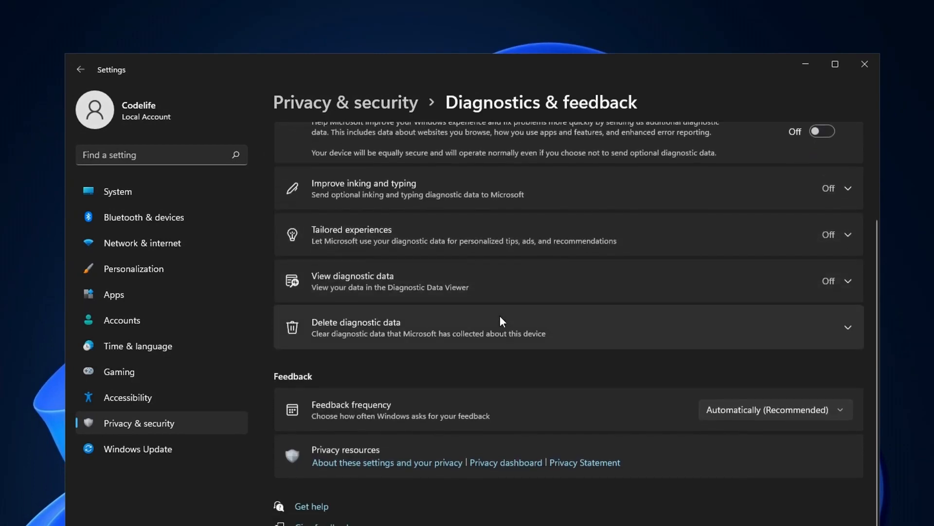
scroll(515, 334, up, 3)
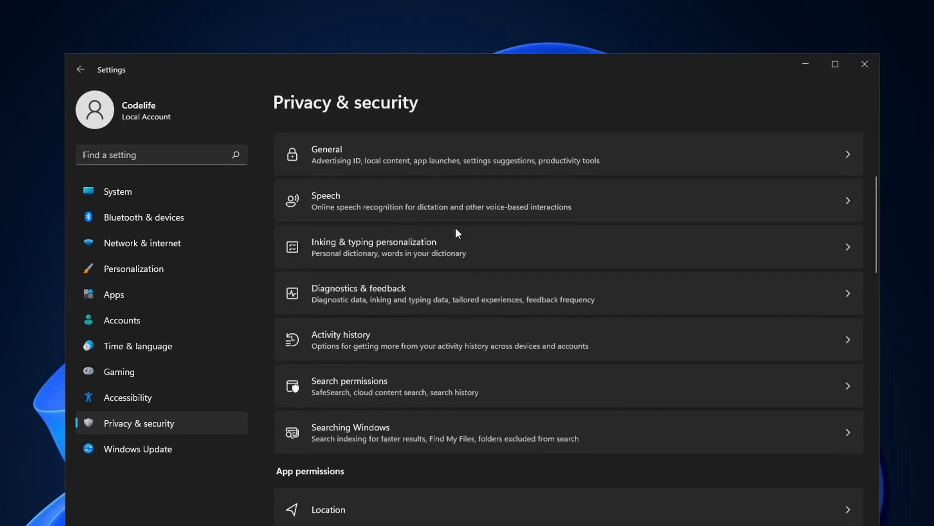
Step: Turn off Location services in the Privacy & security app permissions and look through the remaining permissions
scroll(455, 226, down, 2)
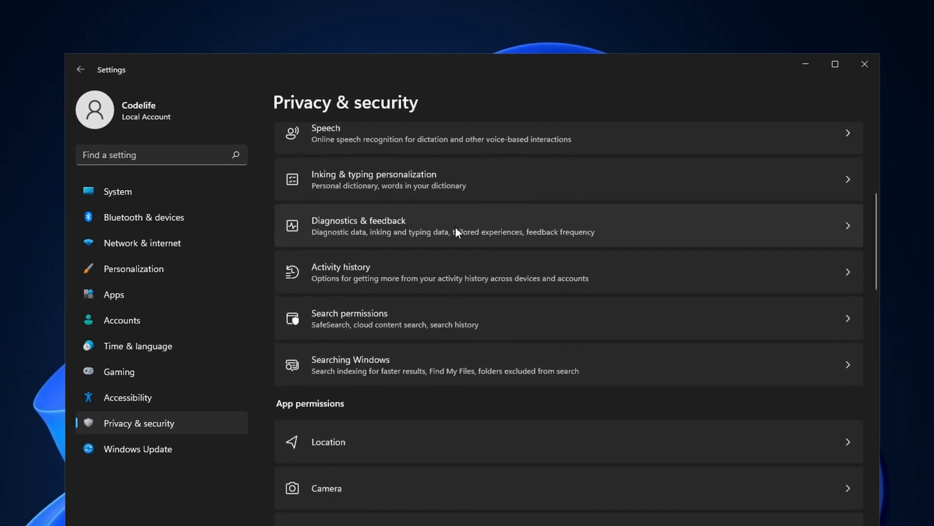
scroll(426, 363, down, 1)
scroll(424, 365, down, 3)
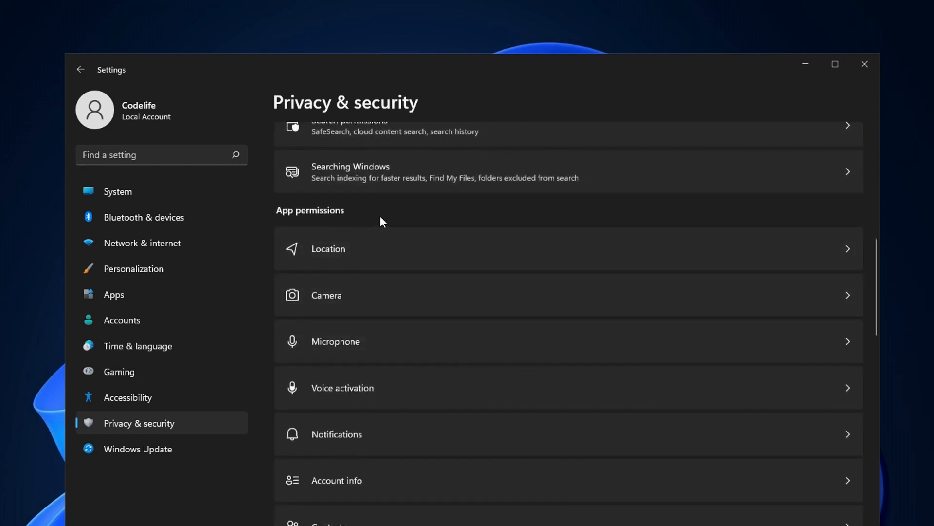
click(414, 248)
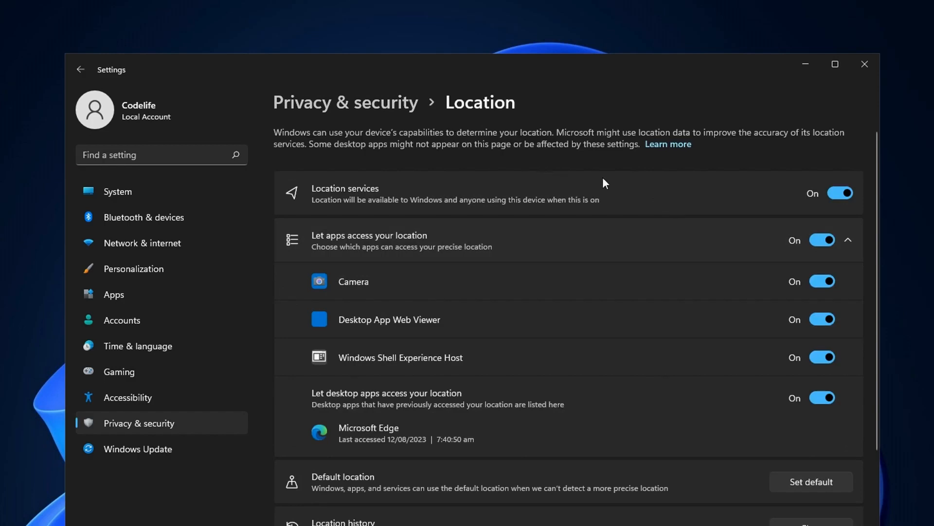
click(847, 194)
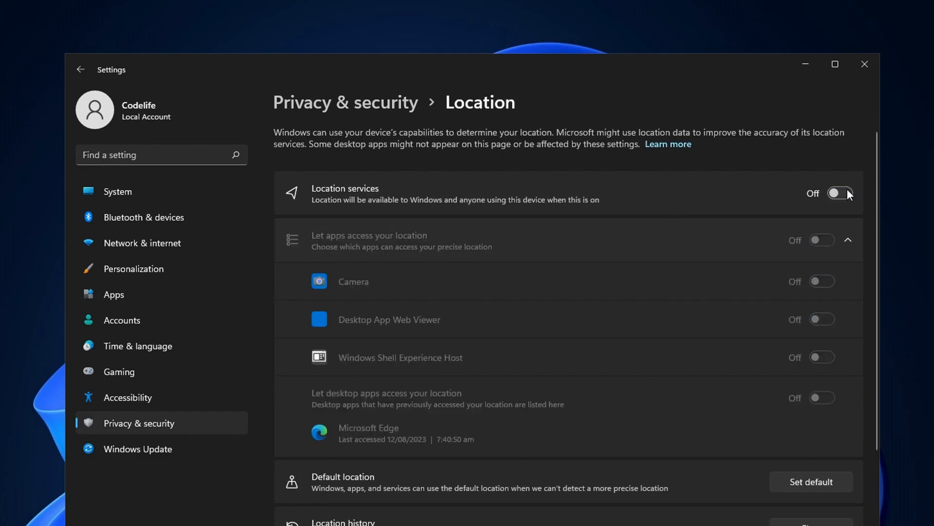
click(402, 102)
scroll(452, 292, down, 10)
scroll(442, 345, down, 3)
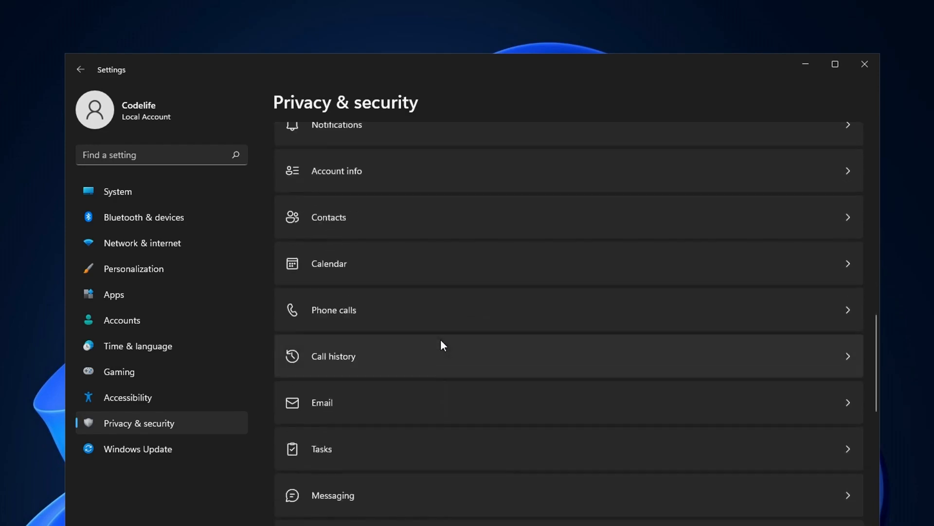
scroll(440, 349, up, 5)
Step: Open Mouse Properties from the Accessibility mouse settings and disable Enhance pointer precision in the pointer options
scroll(436, 349, down, 3)
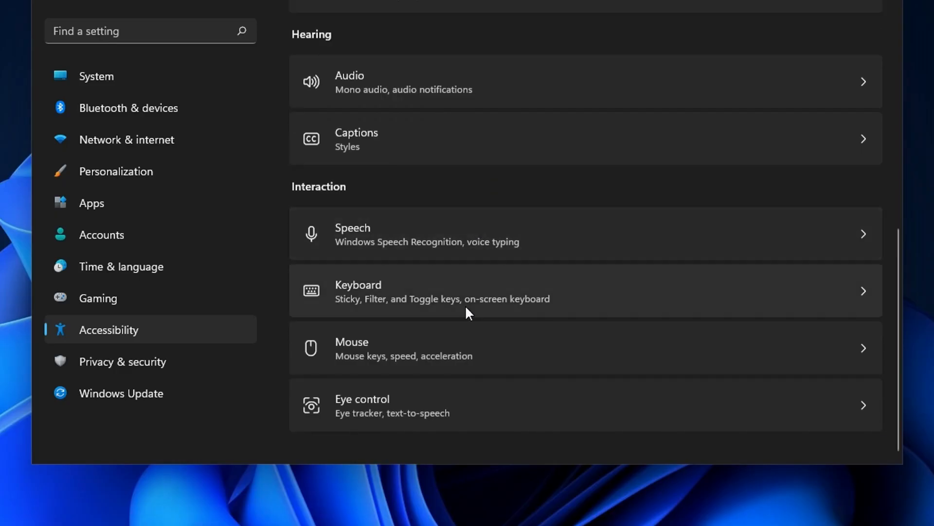
click(434, 343)
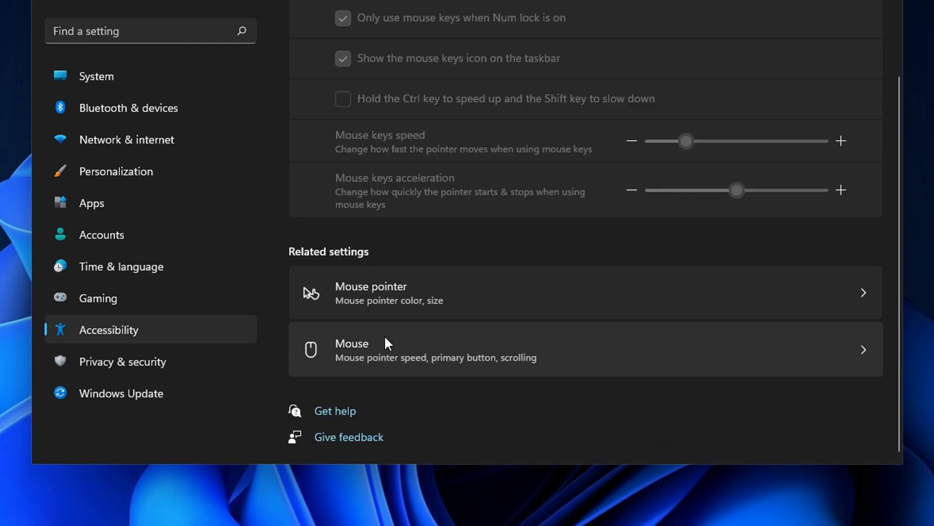
click(426, 336)
scroll(448, 282, down, 2)
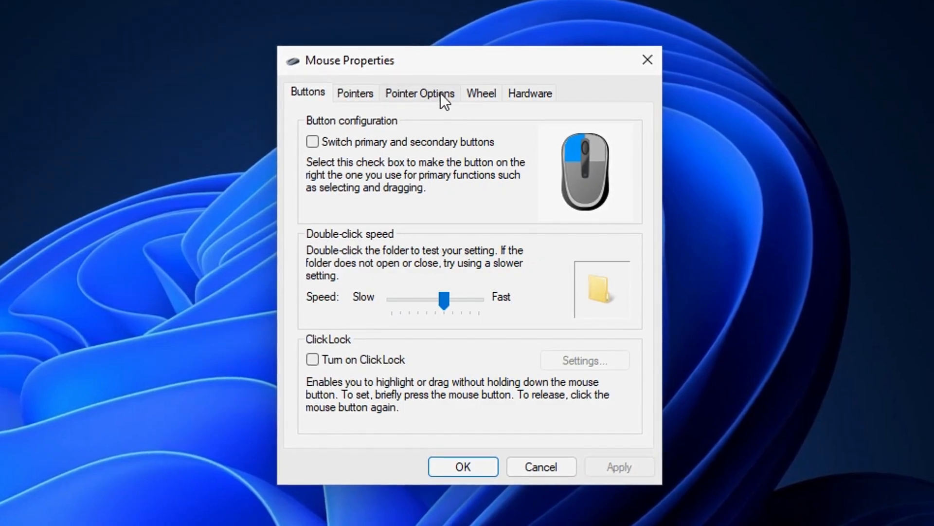
click(436, 95)
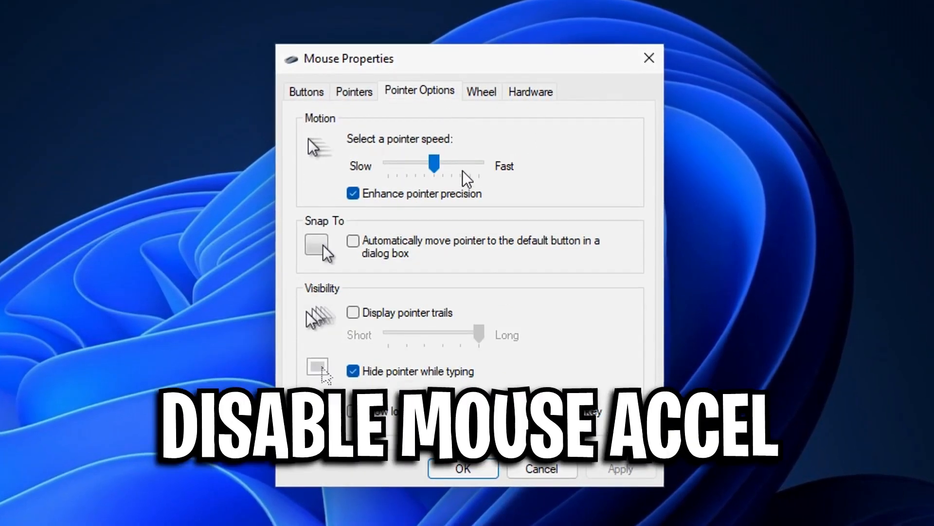
click(430, 194)
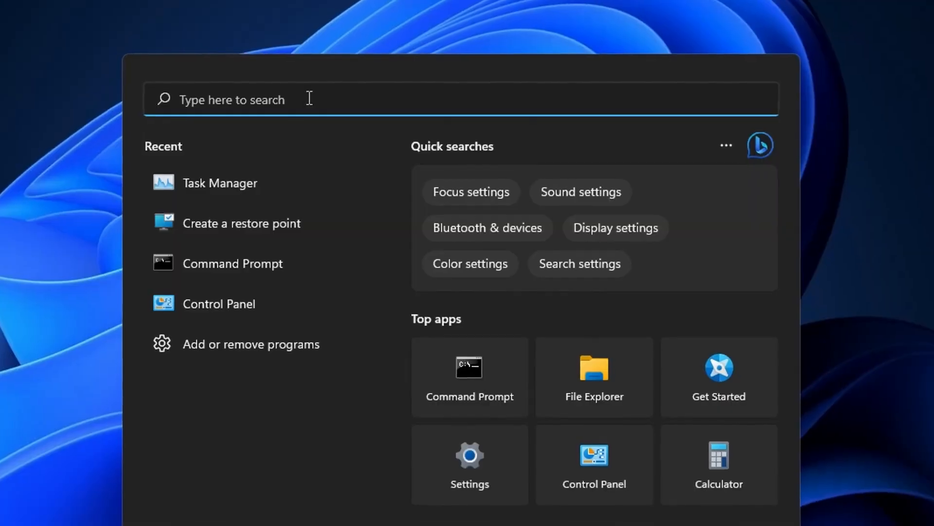
Step: Open Command Prompt as administrator and run DISM /Online /Cleanup-Image /CheckHealth
text(command pr)
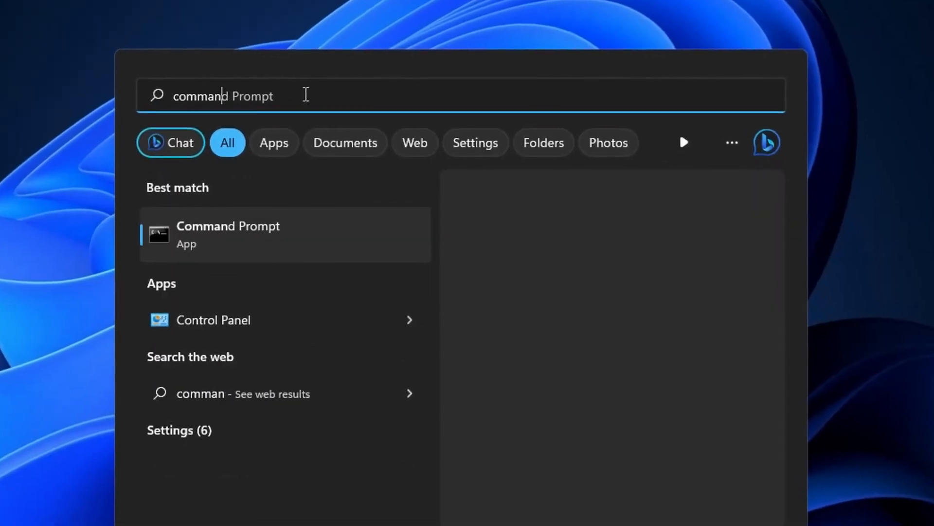
text(ompt)
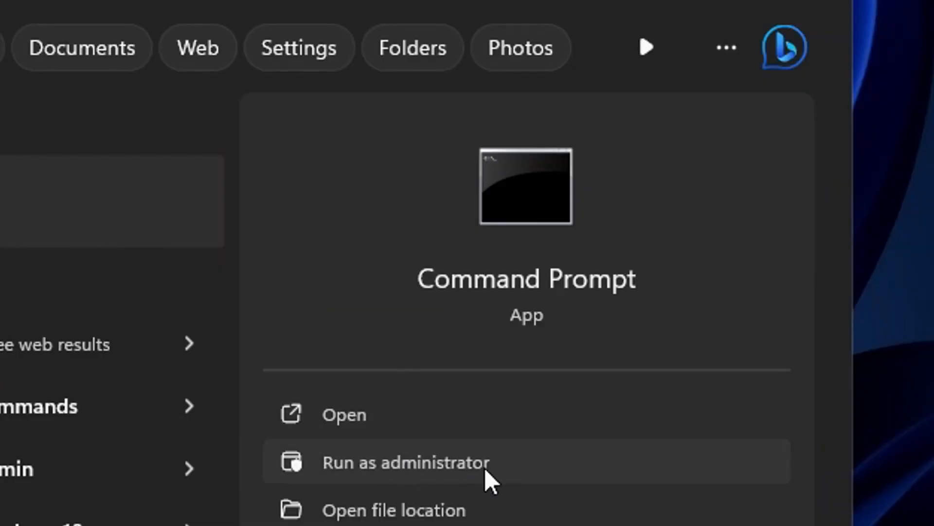
click(483, 466)
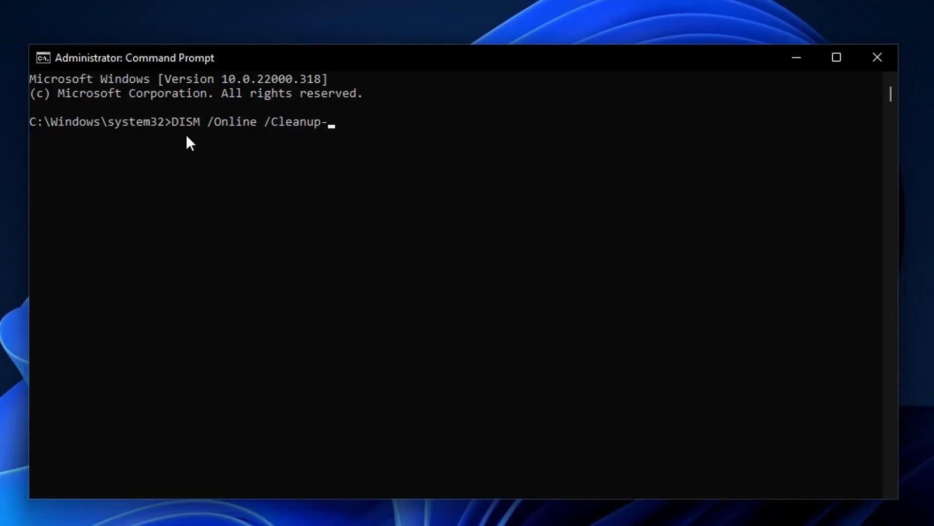
text(Image /CheckHealth)
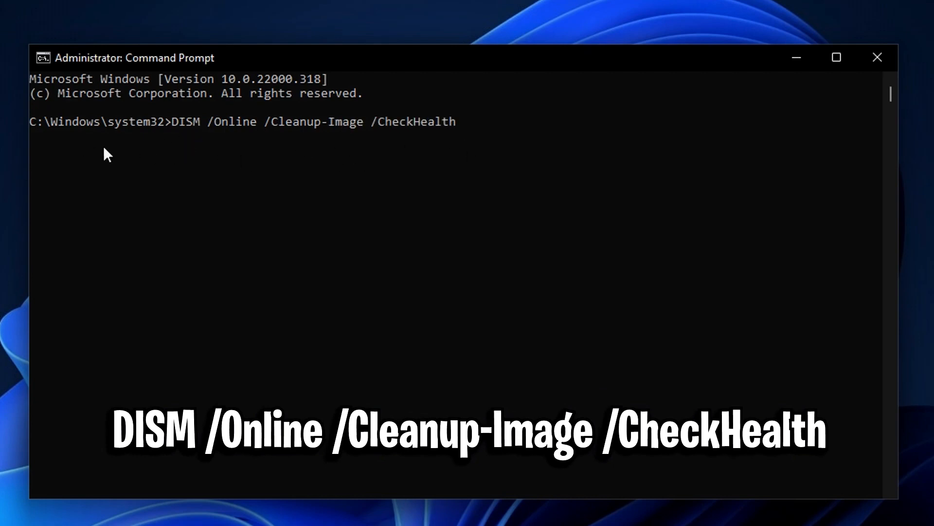
key(Return)
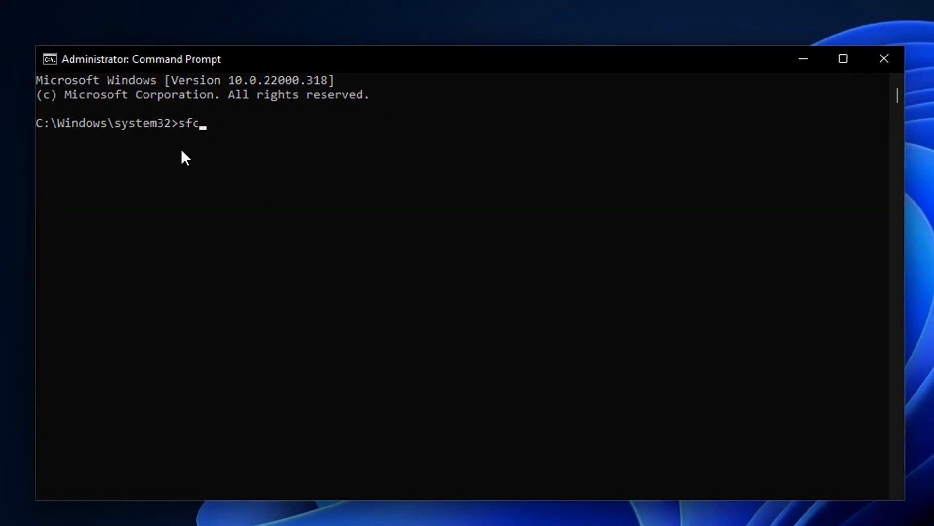
Step: Run the system file check with sfc /scannow in the administrator Command Prompt
text(/sca)
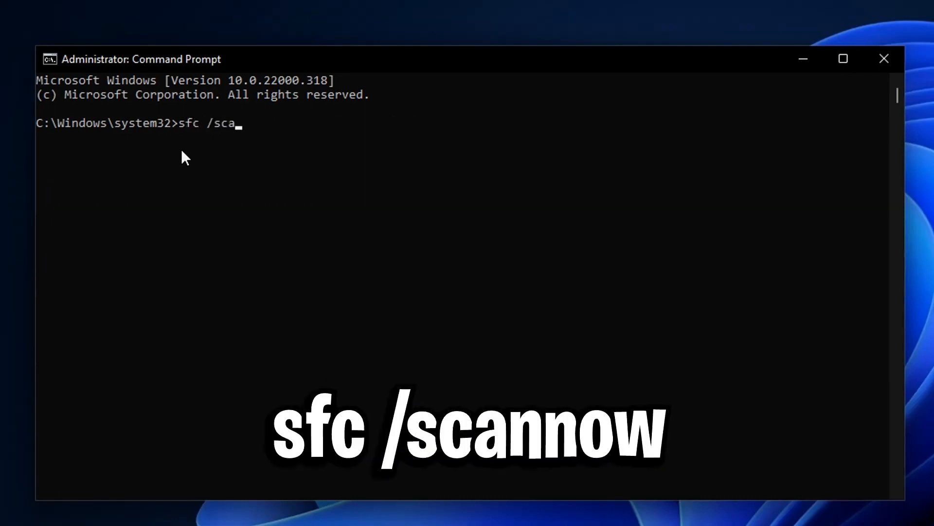
text(nnow)
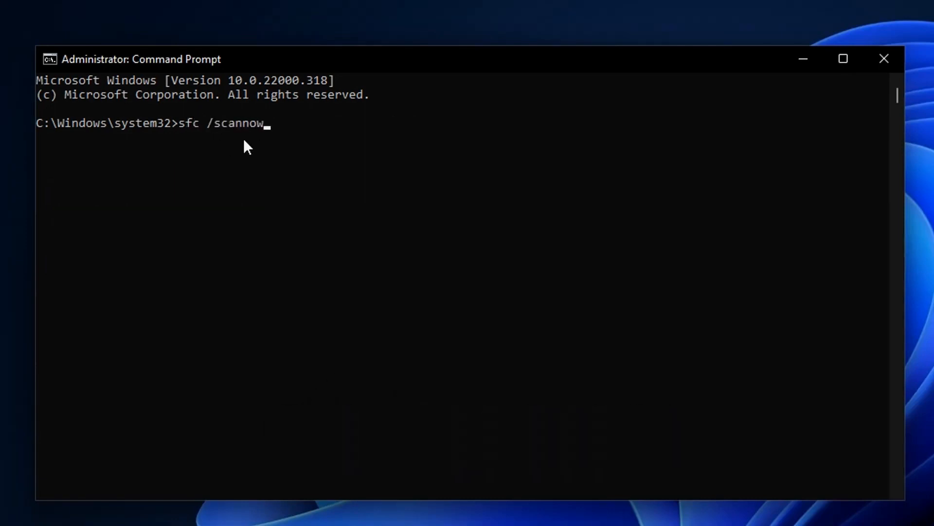
key(Return)
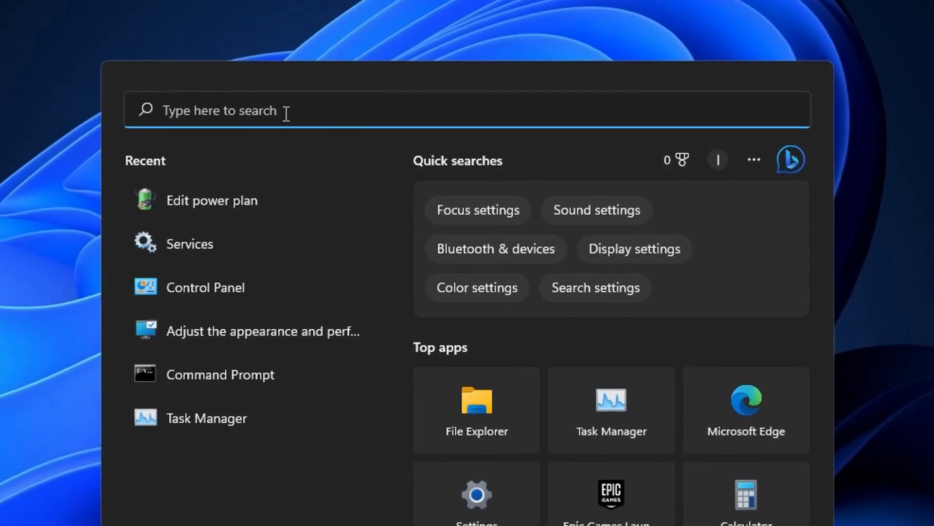
Step: Open the Services app, find the Fax service in the list and open its properties
text(services)
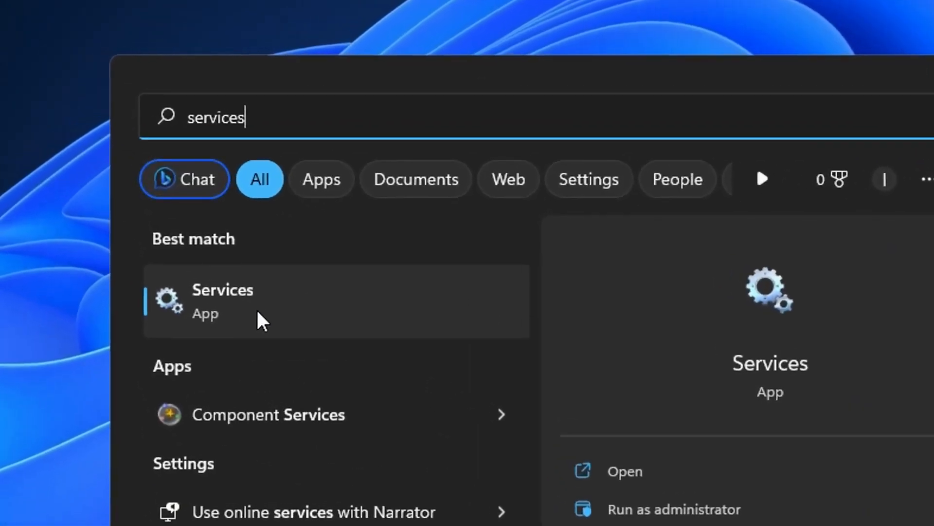
click(284, 320)
scroll(475, 182, down, 1)
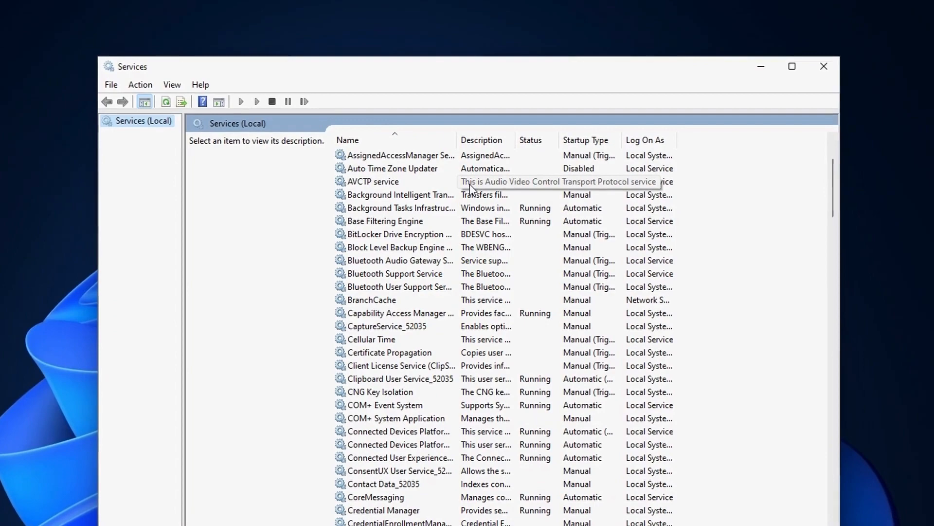
scroll(470, 188, down, 9)
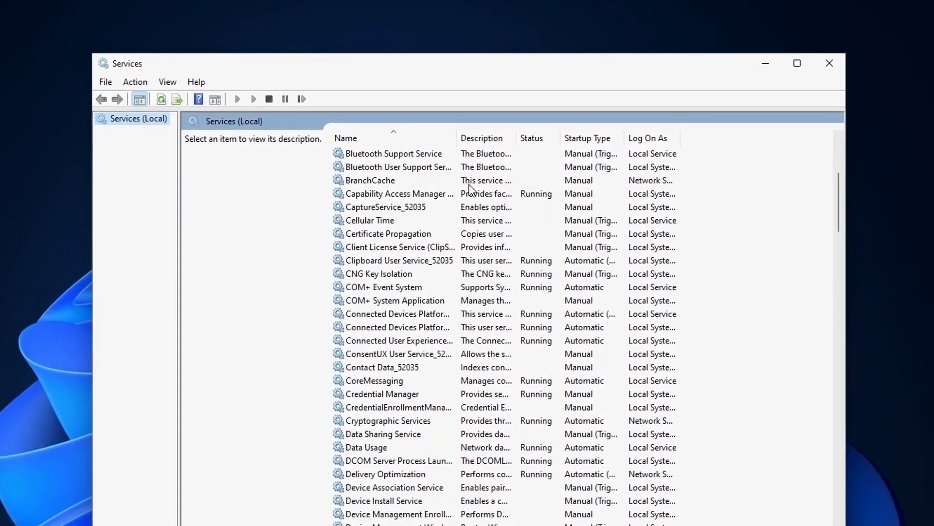
scroll(468, 198, down, 4)
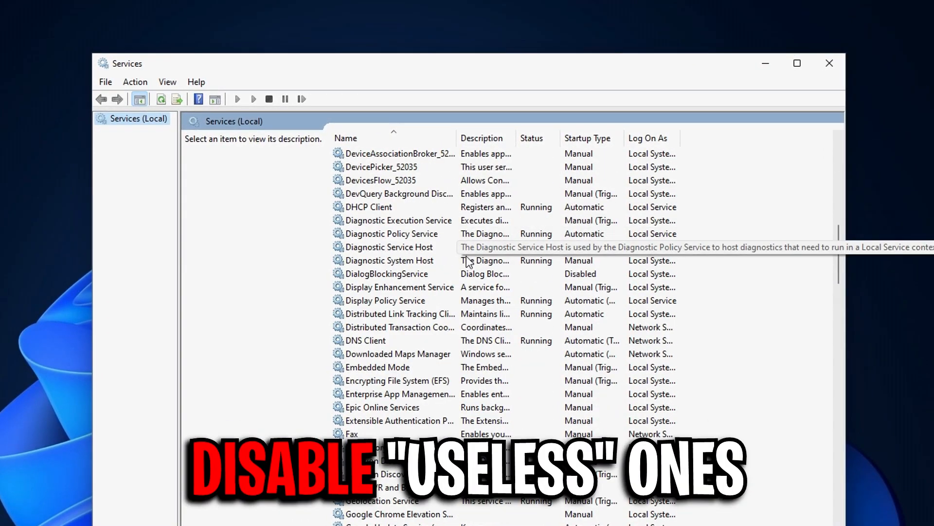
scroll(468, 262, down, 3)
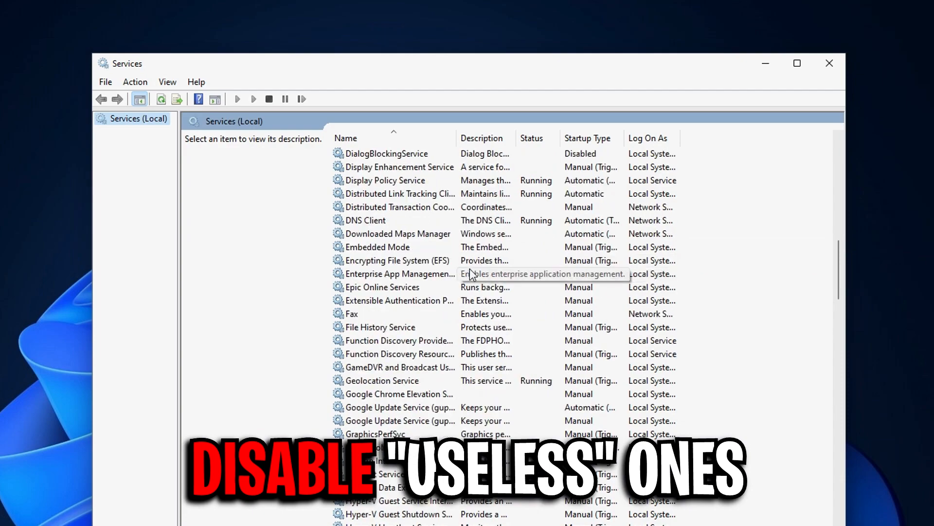
scroll(469, 267, down, 2)
click(379, 234)
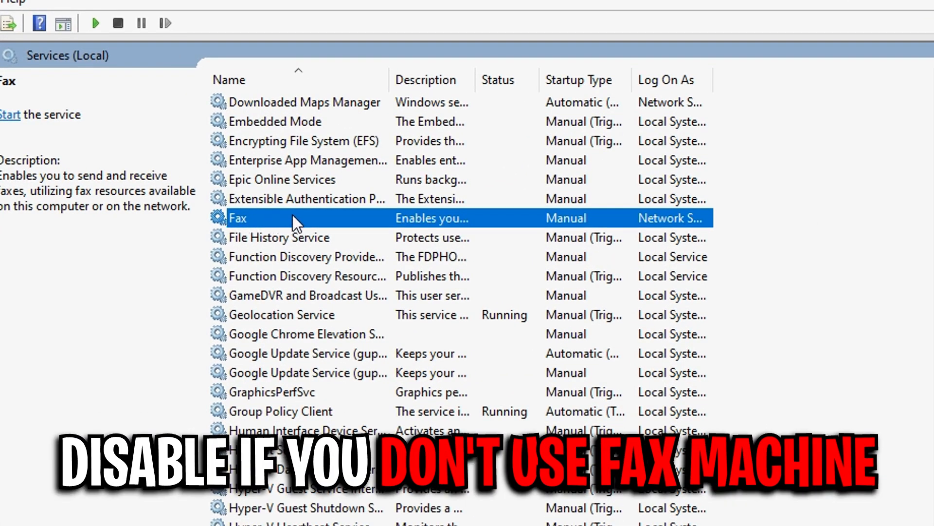
right_click(296, 217)
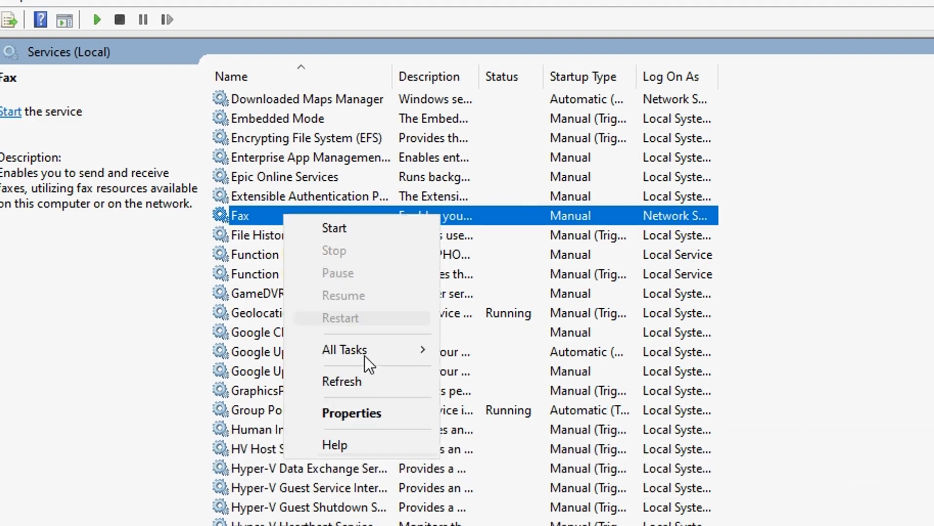
click(483, 370)
click(467, 251)
Step: Set the startup type of WalletService to Disabled and apply the change
click(414, 313)
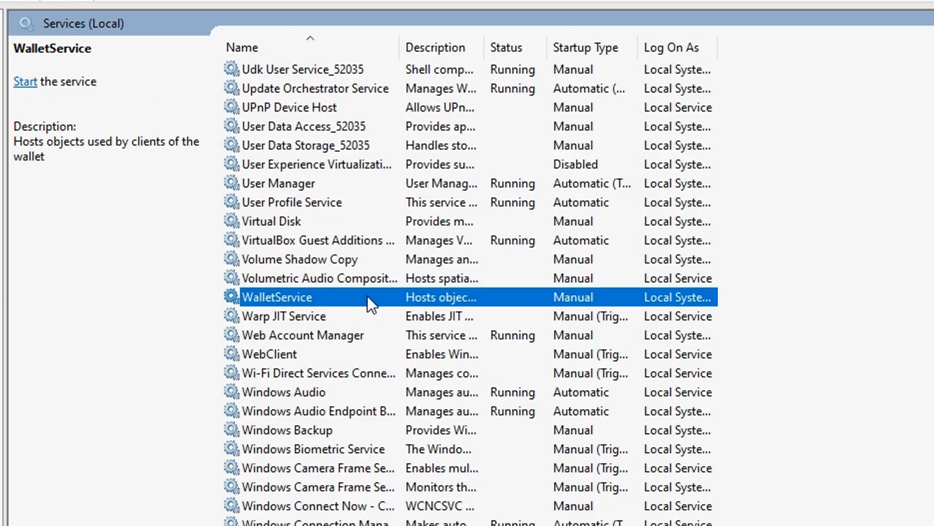
right_click(340, 298)
click(467, 487)
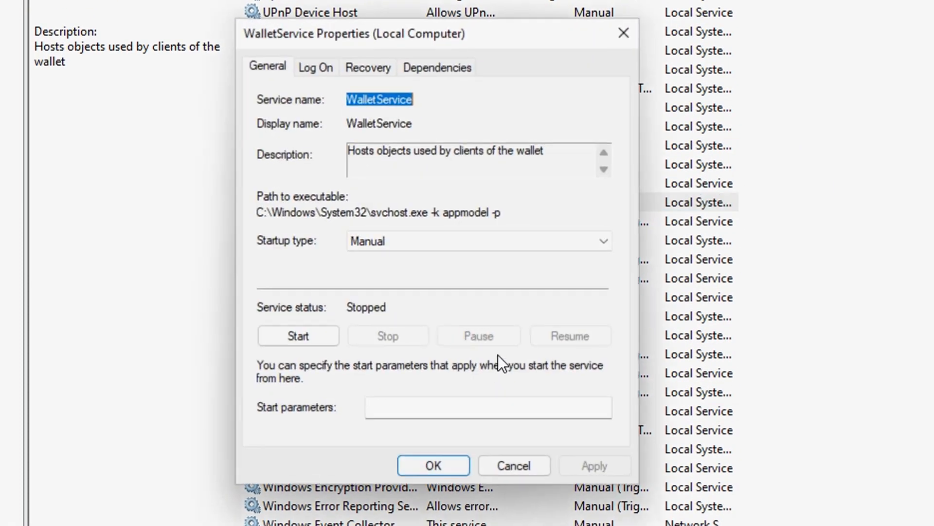
click(413, 246)
click(385, 297)
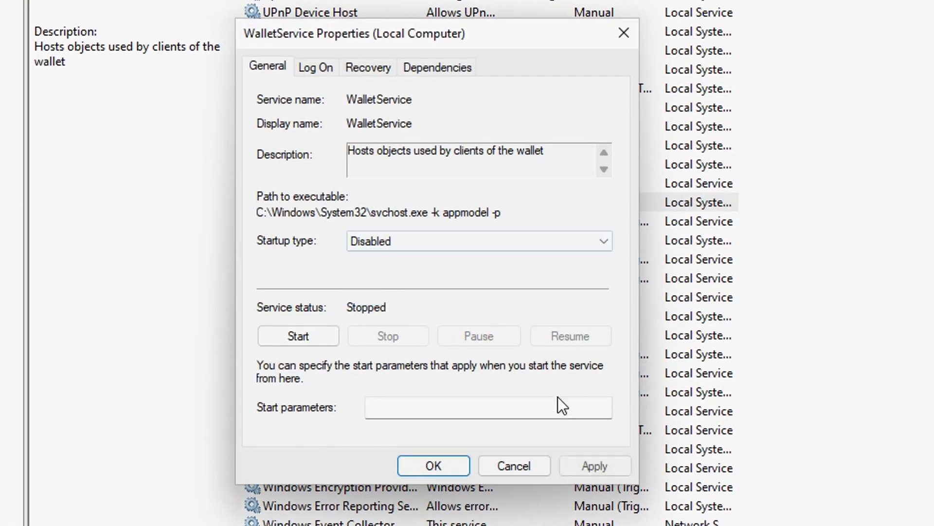
click(588, 466)
click(433, 466)
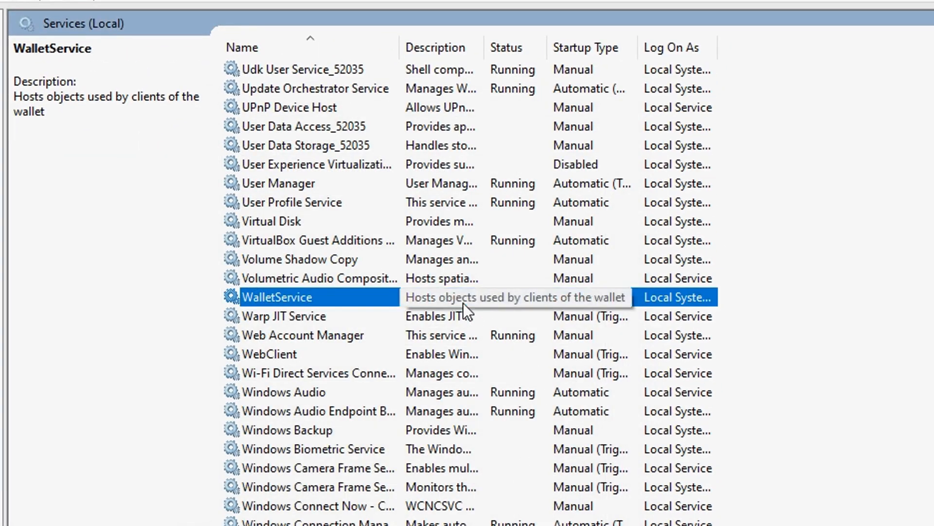
Step: Find Windows Insider Service in the list, set its startup type to Disabled and apply the change
scroll(463, 303, down, 2)
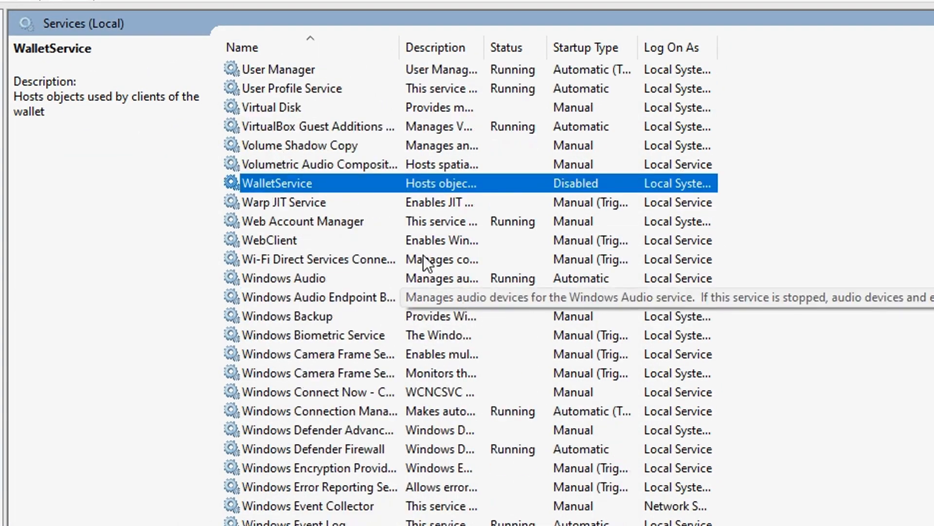
scroll(390, 202, down, 3)
click(351, 414)
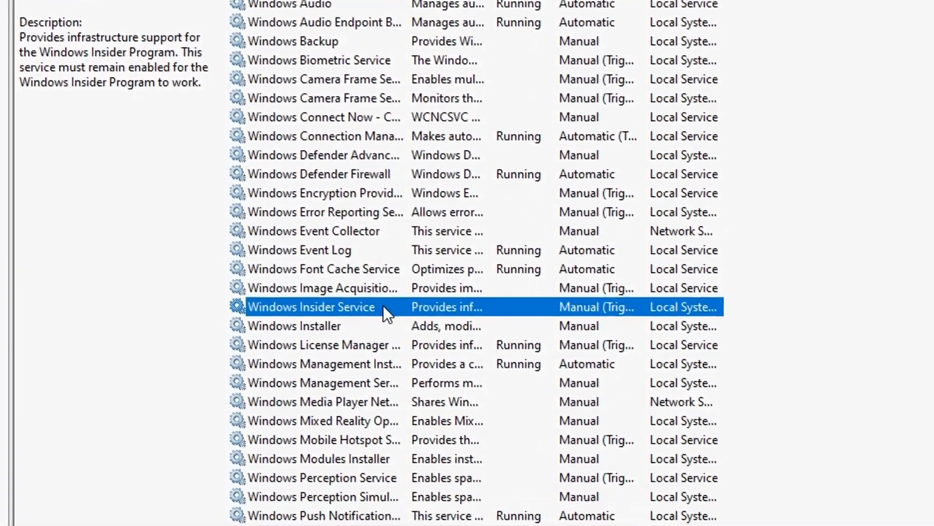
right_click(385, 346)
click(352, 341)
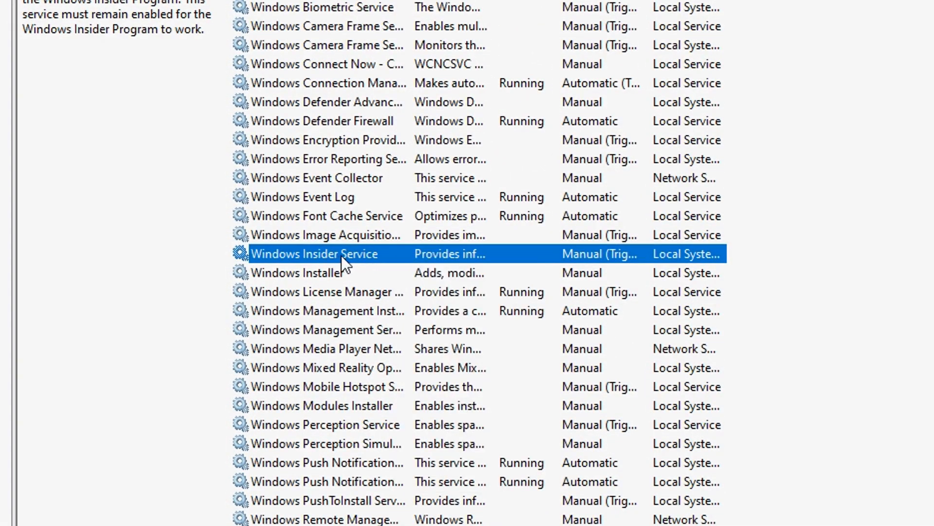
right_click(410, 252)
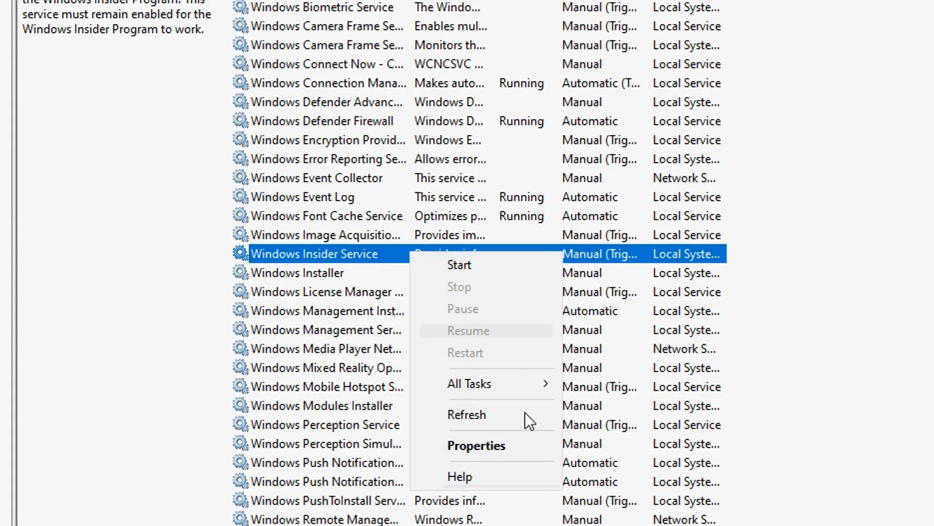
click(505, 444)
click(398, 178)
click(378, 238)
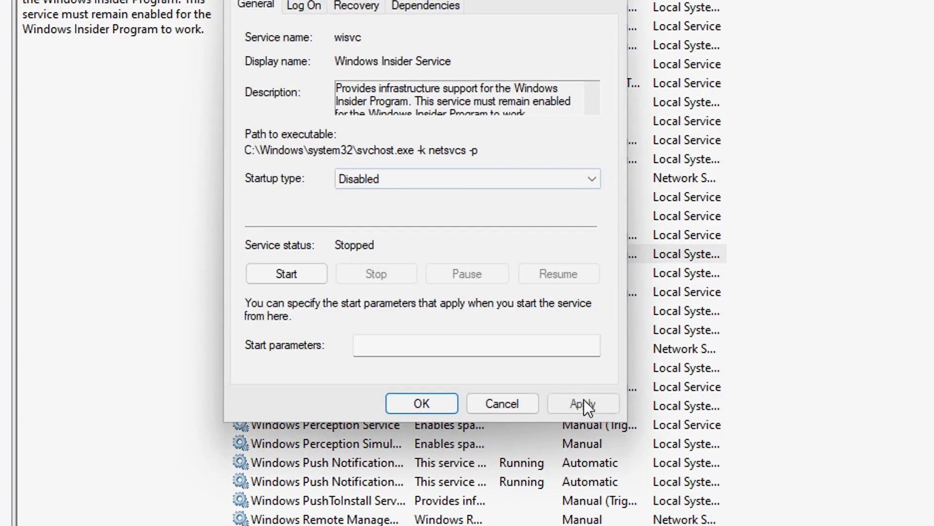
click(584, 402)
click(427, 403)
scroll(544, 364, down, 3)
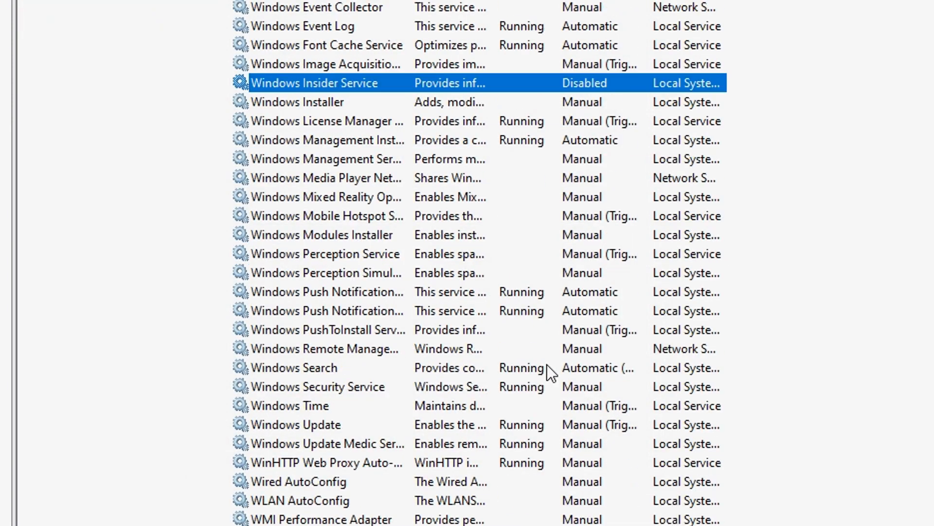
scroll(547, 360, up, 10)
scroll(546, 353, up, 15)
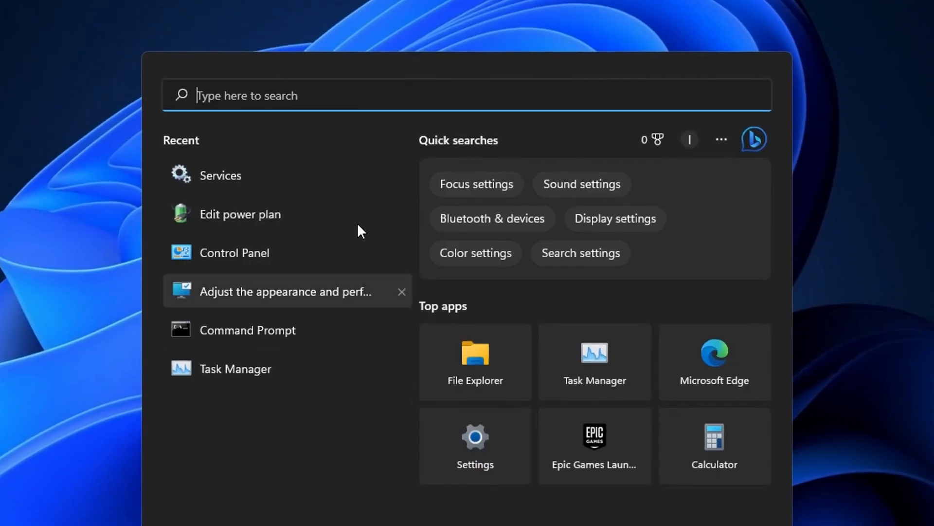
Step: Search Windows for Edit power plan, open it and bring up the advanced power settings
text(edit )
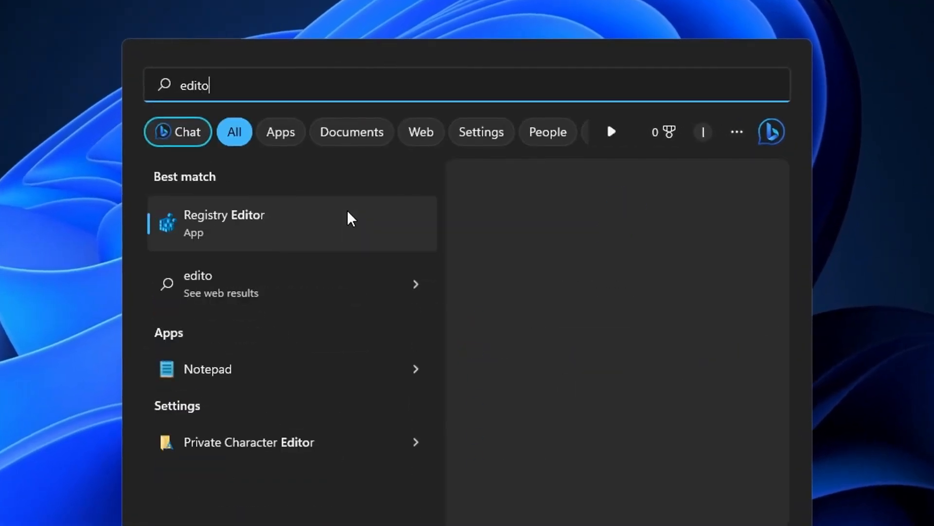
text(power)
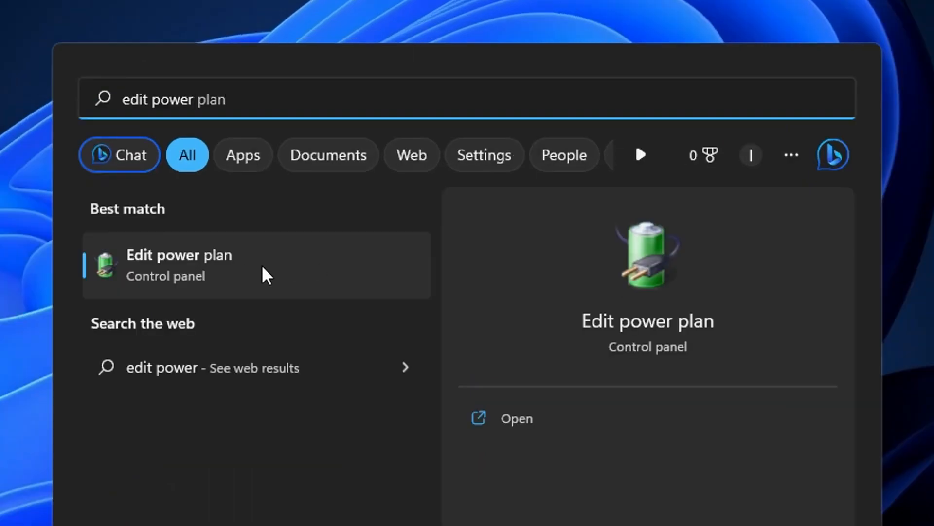
click(262, 266)
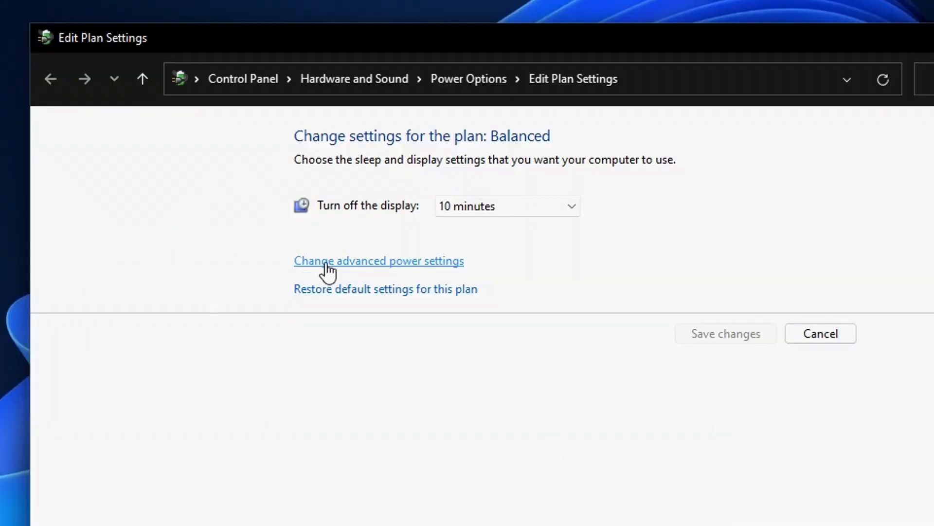
click(327, 263)
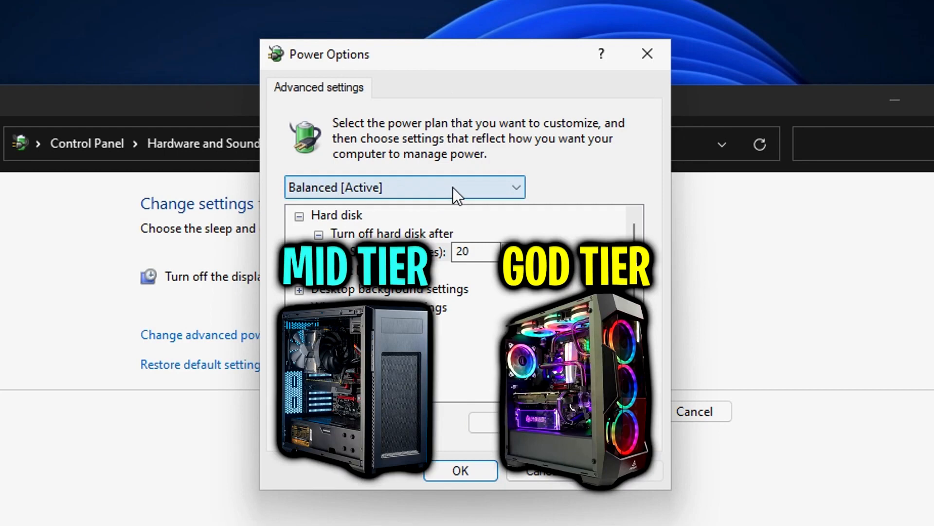
Step: Select the High performance power plan in the advanced power settings
click(452, 187)
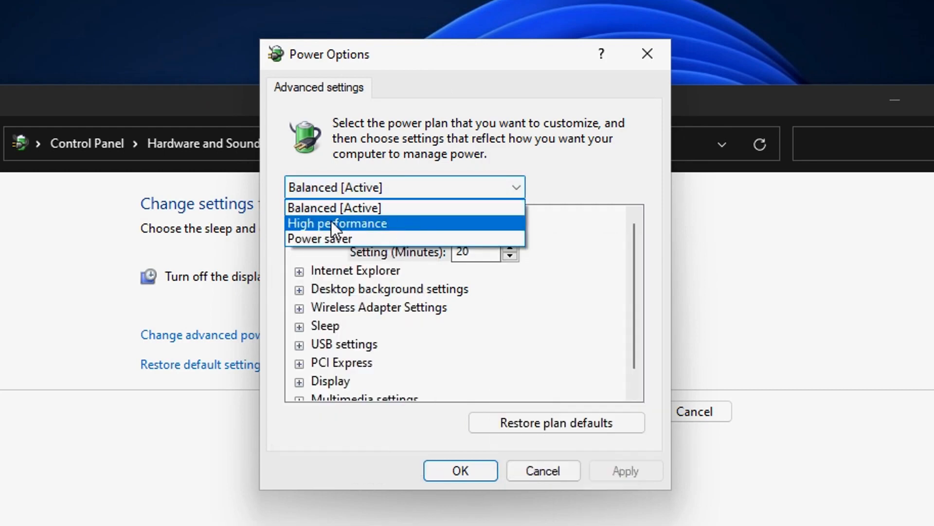
click(446, 223)
scroll(448, 316, down, 1)
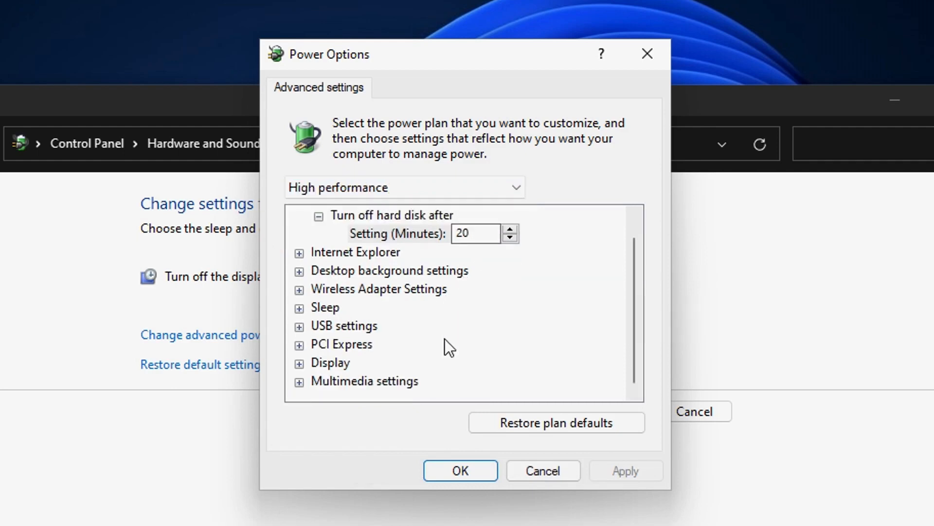
scroll(463, 292, up, 1)
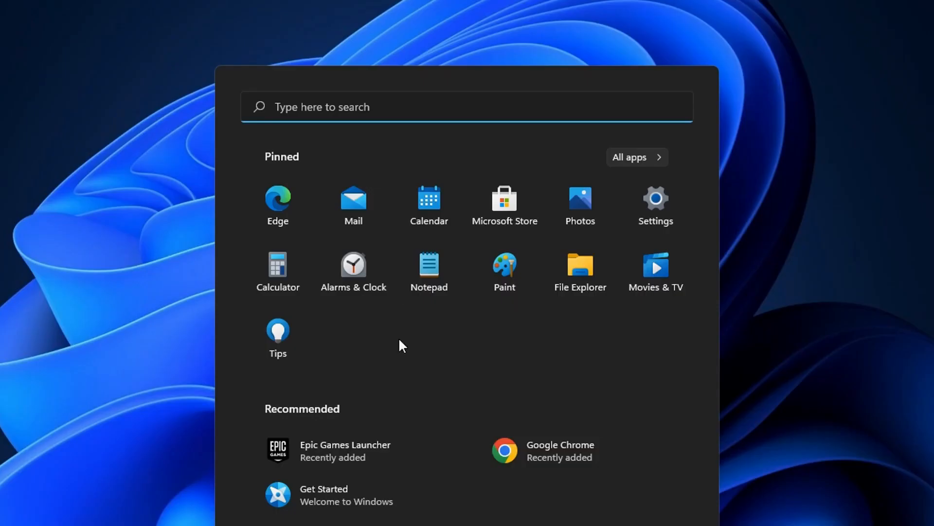
Step: Open Adjust the appearance and performance of Windows from search and set the visual effects to Adjust for best performance
text(adjust the app)
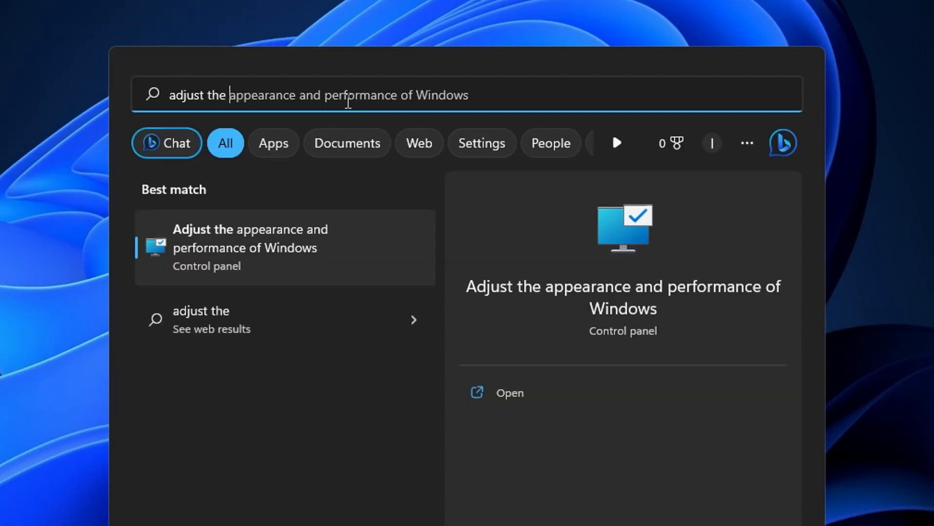
text(earance)
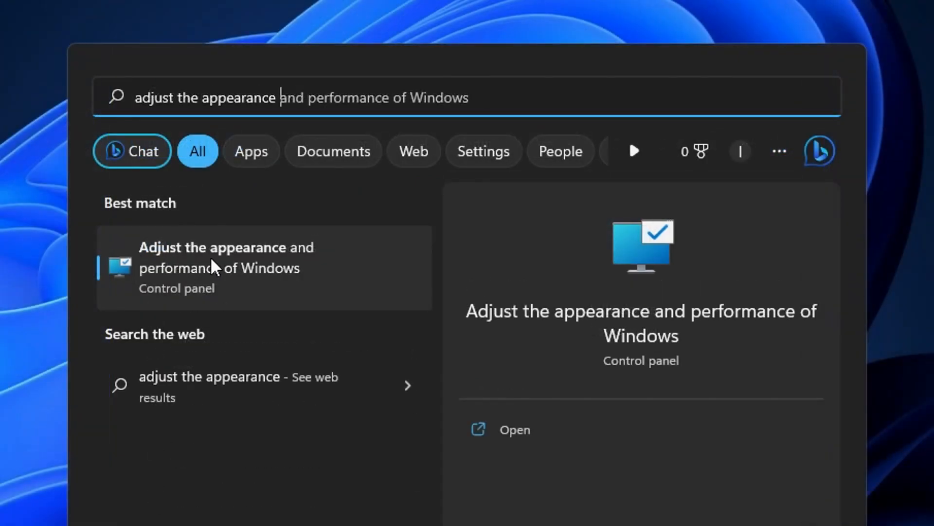
click(263, 275)
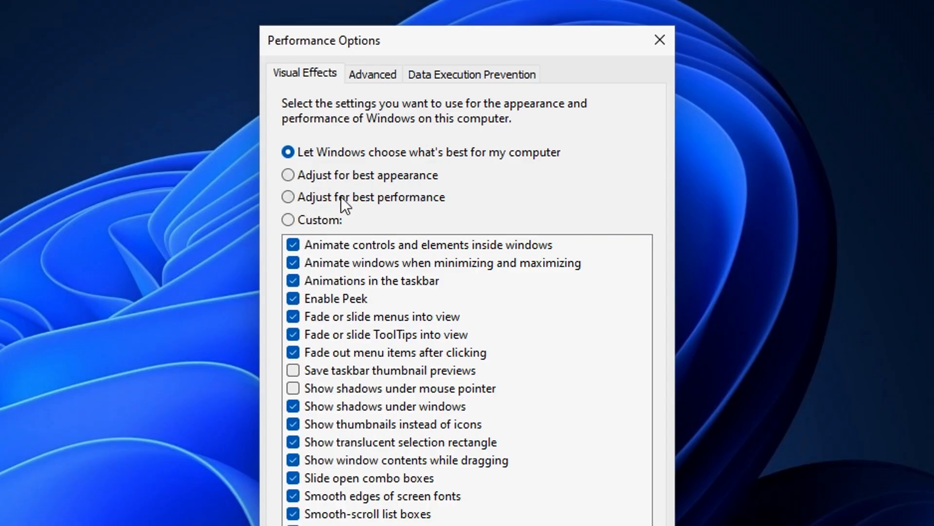
click(416, 199)
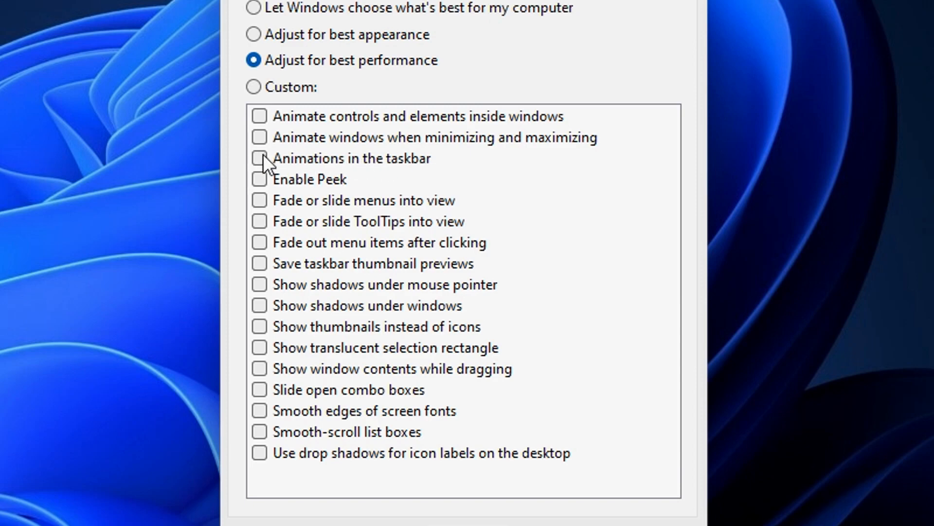
Step: Enable taskbar animations, saved taskbar thumbnail previews, thumbnails instead of icons, window contents while dragging and smooth screen font edges, and apply
click(261, 158)
click(386, 266)
click(287, 325)
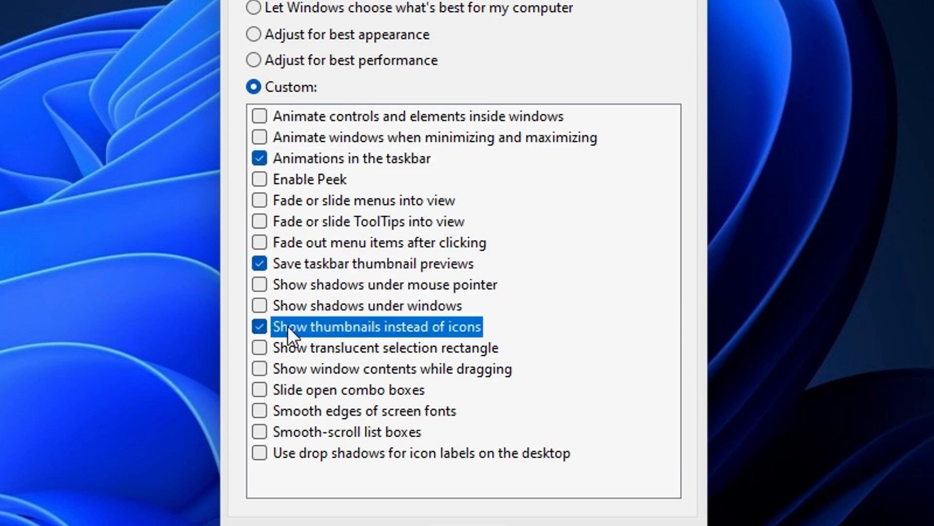
click(375, 368)
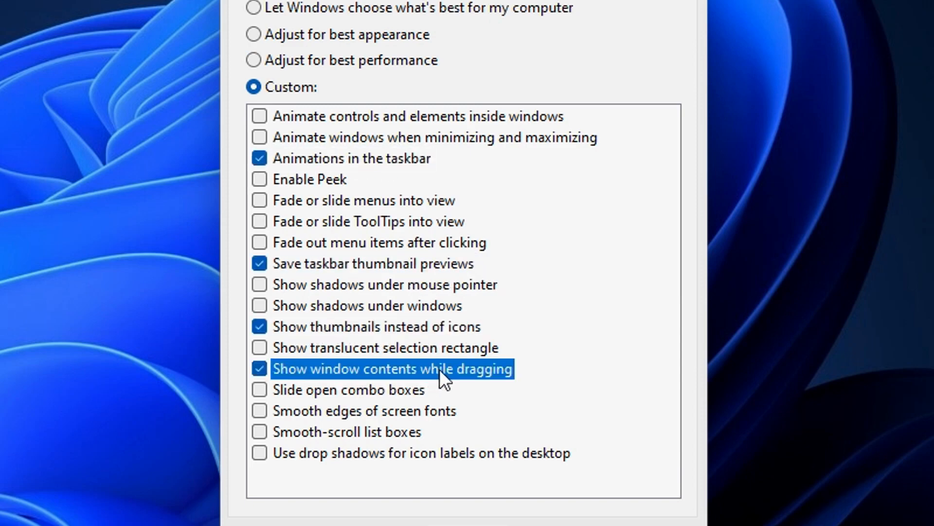
click(349, 411)
click(625, 482)
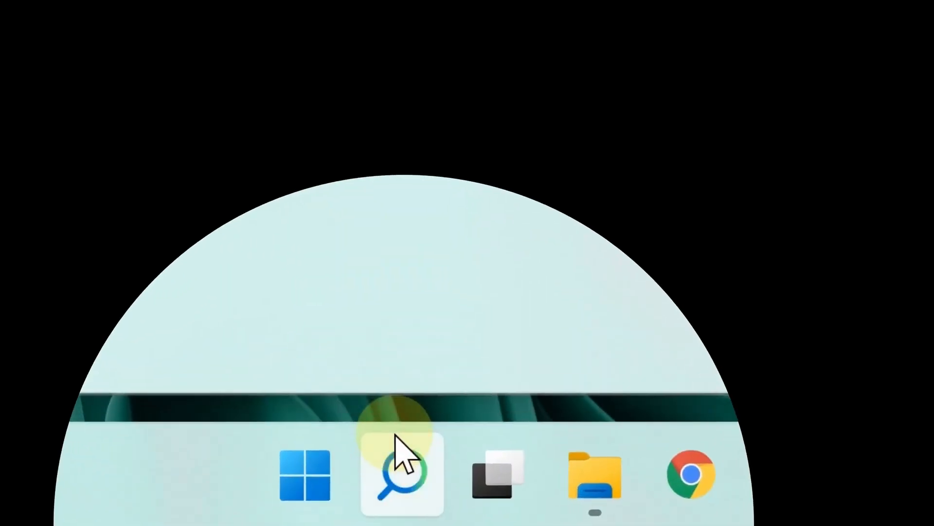
Step: Open NVIDIA Control Panel and choose the high-performance NVIDIA processor as preferred graphics processor in the global 3D settings
text(nvidia)
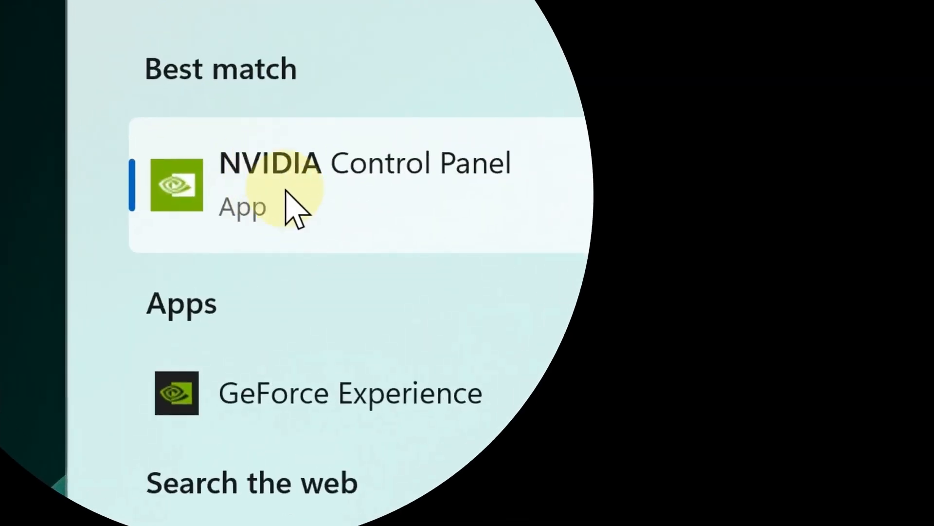
click(258, 191)
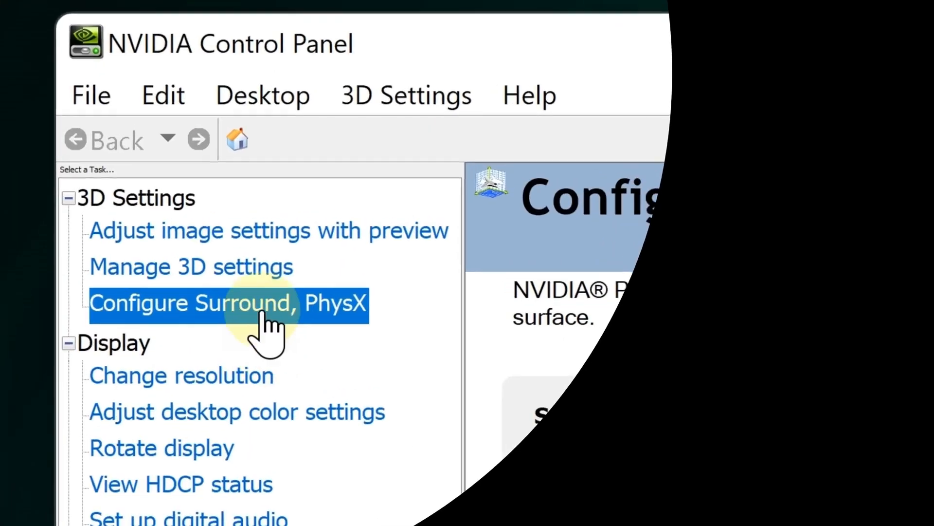
click(195, 268)
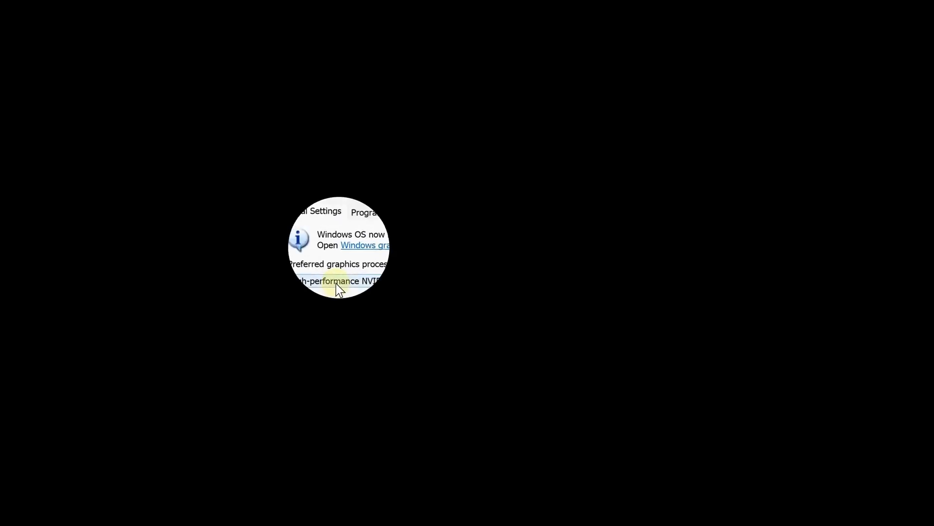
click(352, 278)
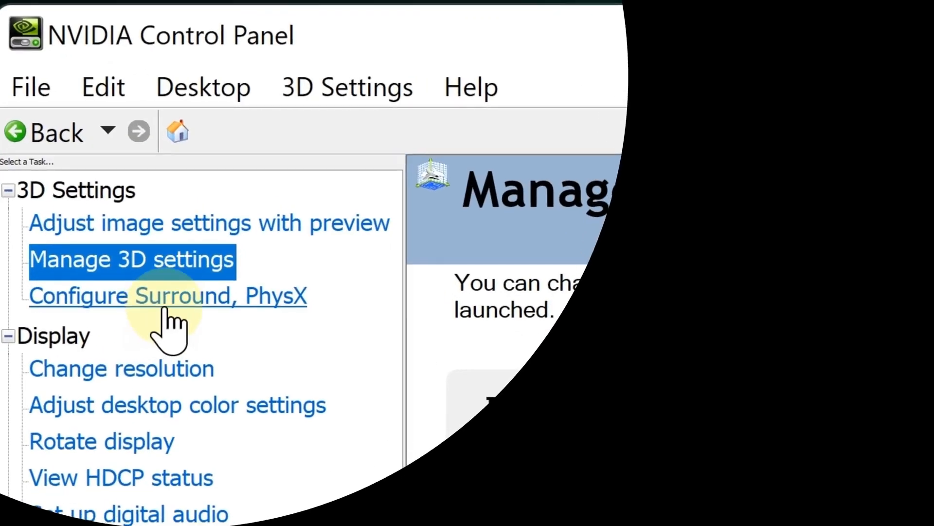
Step: Go to Configure Surround, PhysX and open the PhysX processor choices
click(172, 150)
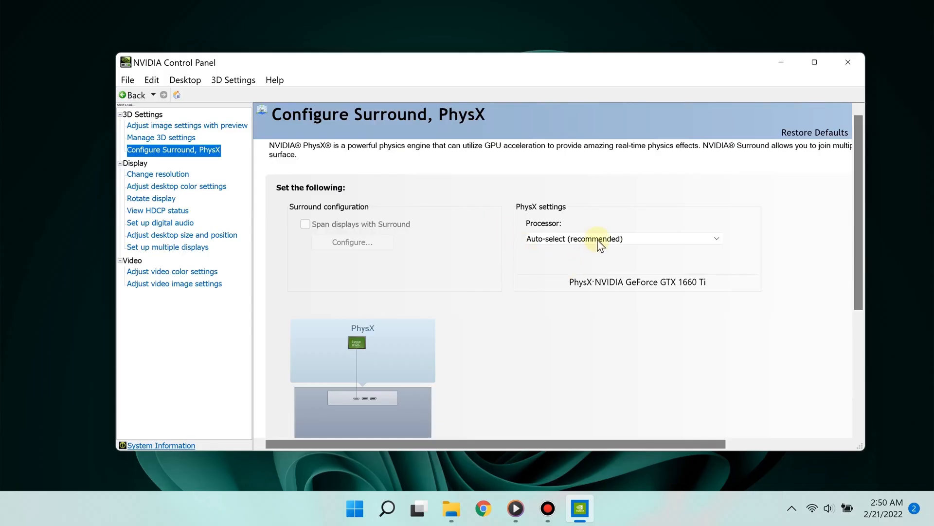
click(601, 244)
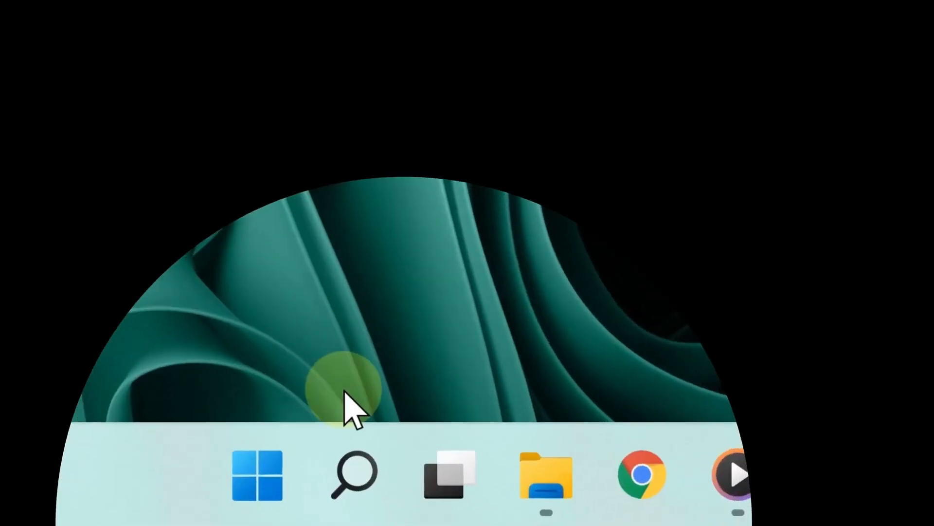
Step: Search Windows for Graphics settings and open that settings page
click(387, 503)
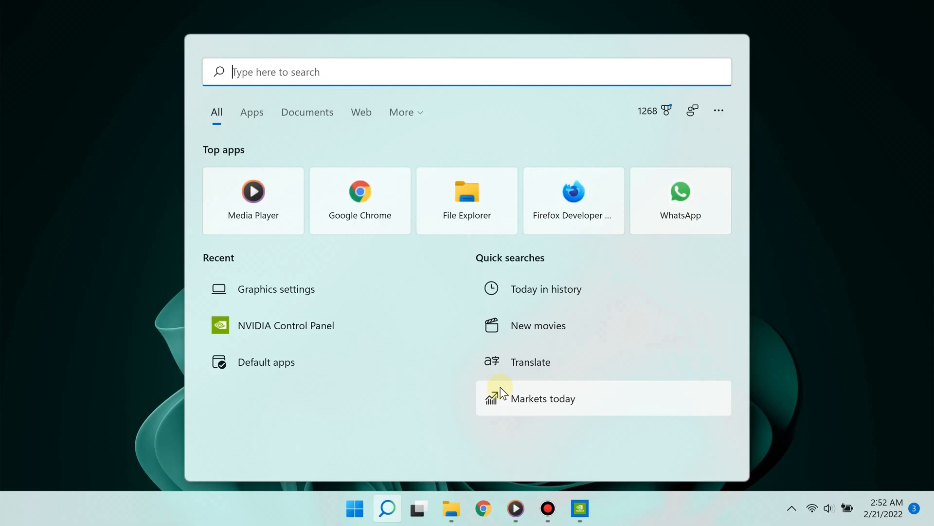
text(graph)
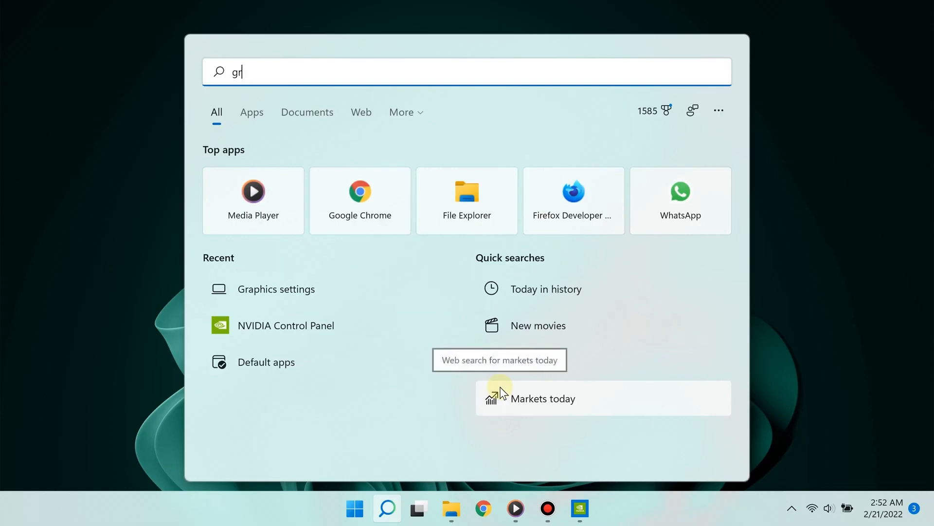
text(ocs)
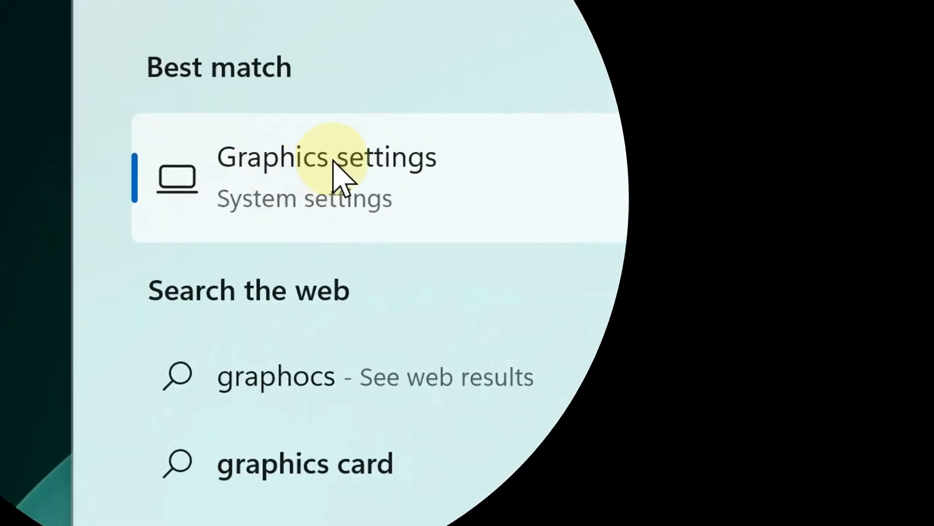
click(313, 182)
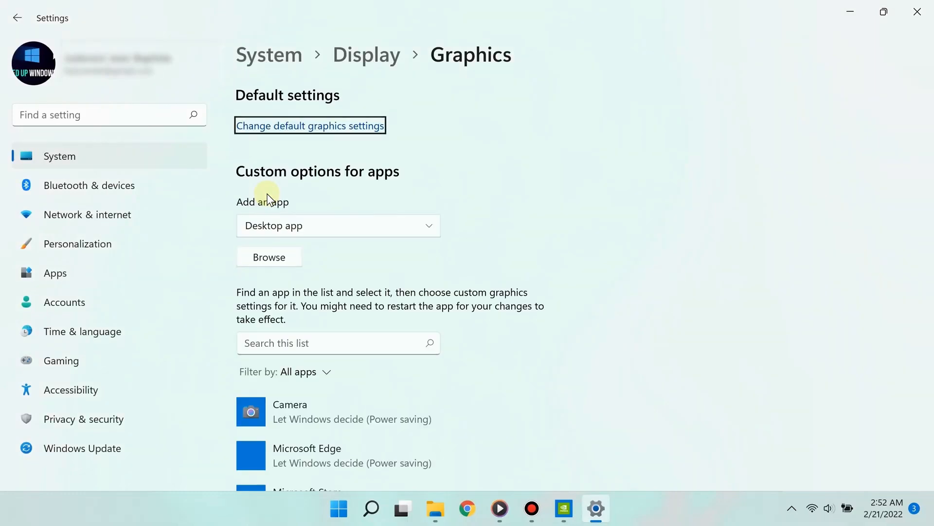
Step: Set the type of app to add to Microsoft Store app and browse for an app
click(298, 226)
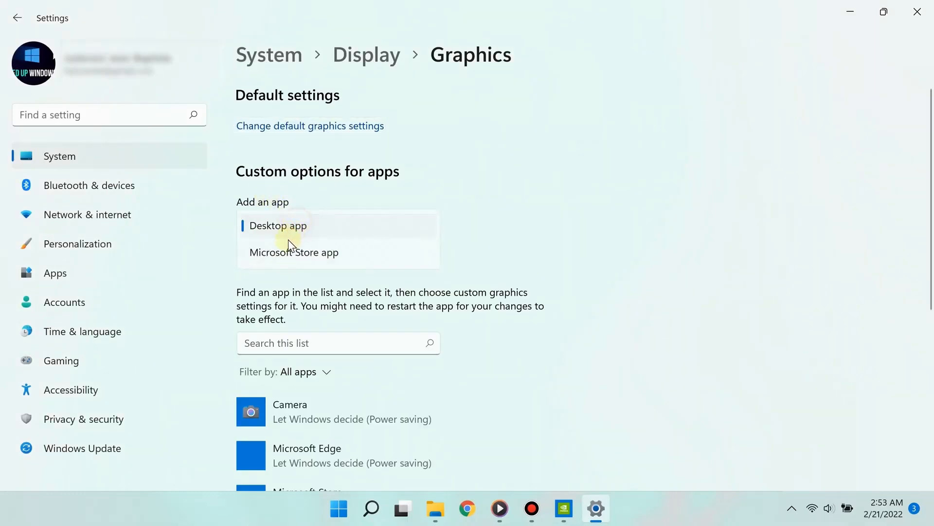
click(292, 250)
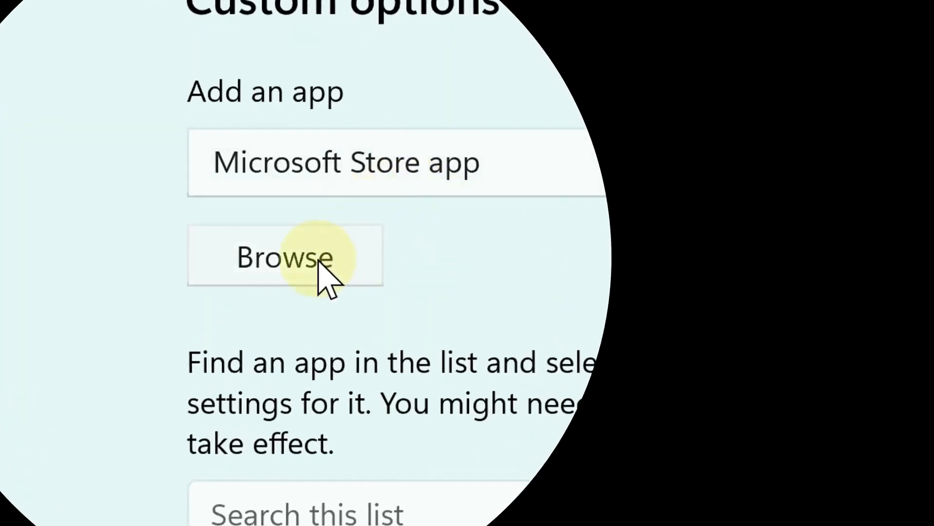
click(298, 265)
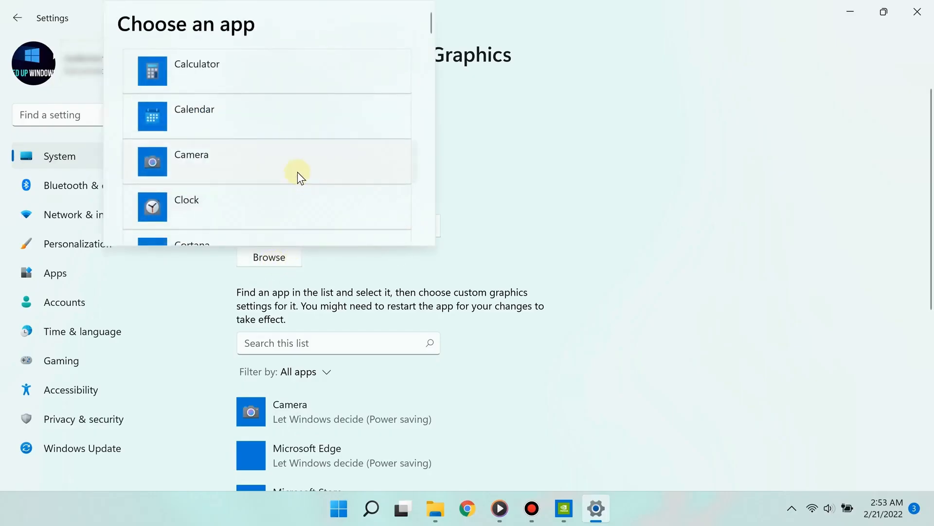
Step: Look through the Microsoft Store apps offered for custom graphics options and close the list without choosing one
scroll(301, 141, down, 1)
scroll(301, 140, up, 1)
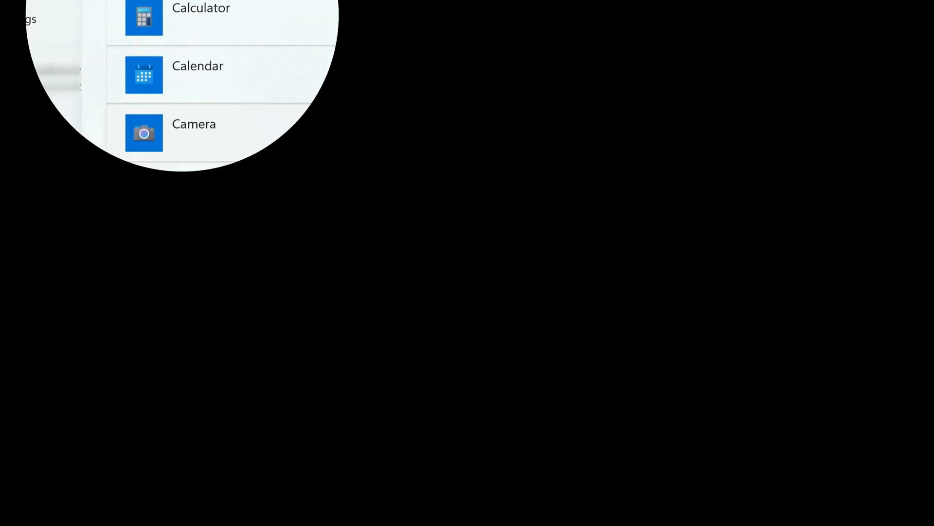
scroll(300, 140, up, 2)
scroll(419, 267, down, 1)
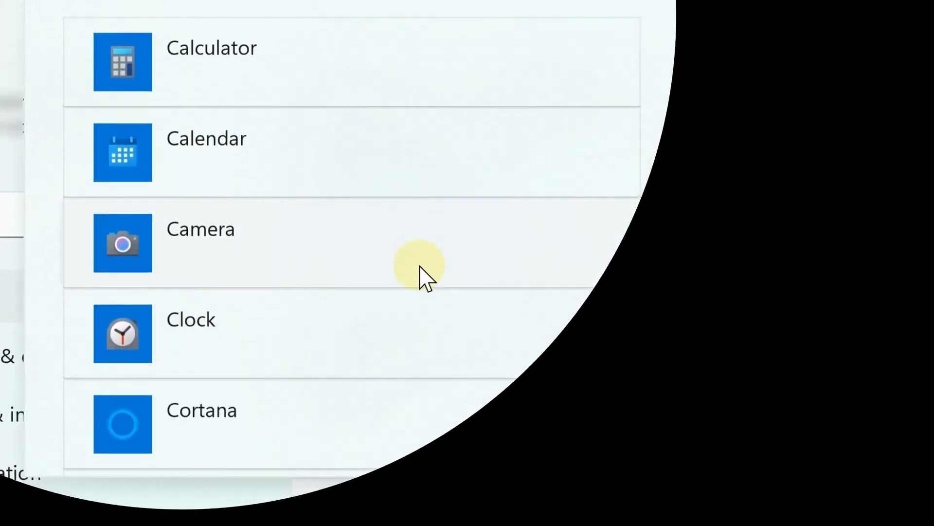
scroll(420, 267, up, 1)
scroll(420, 267, down, 1)
scroll(420, 267, up, 1)
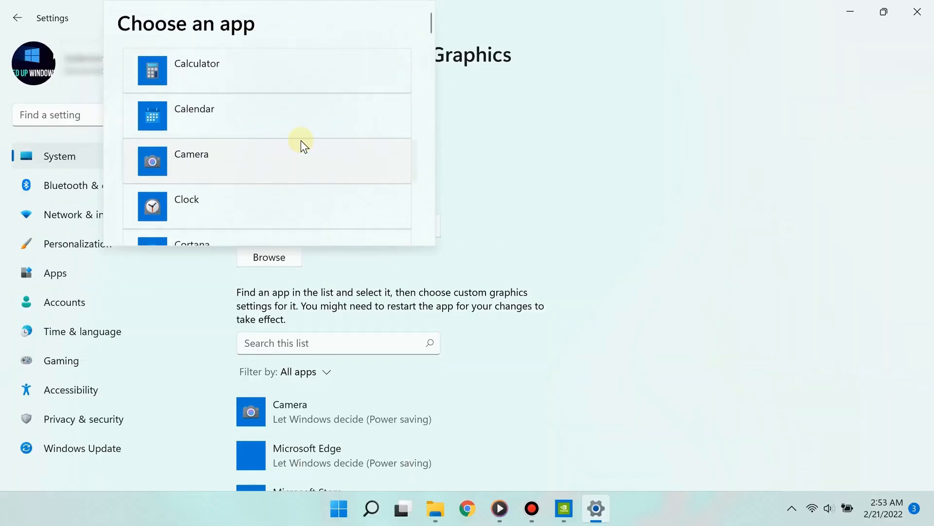
scroll(300, 140, down, 1)
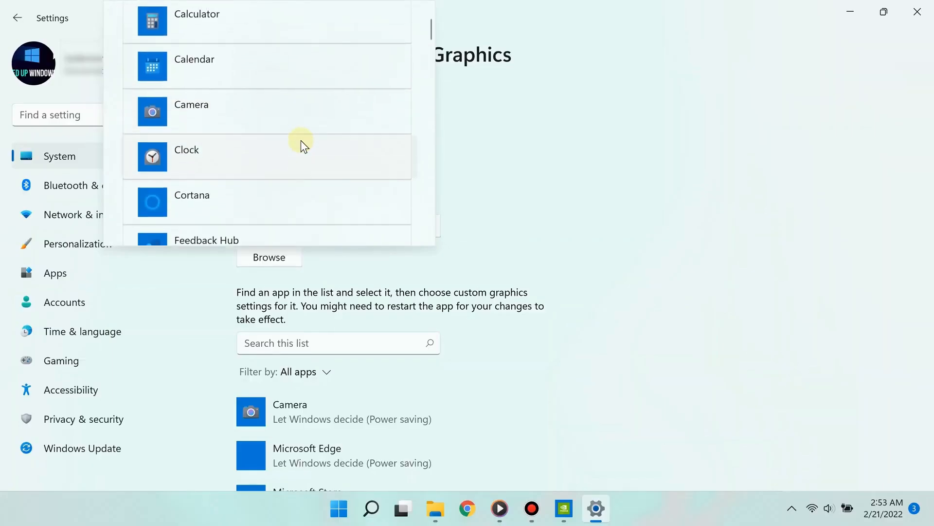
scroll(302, 144, up, 1)
click(544, 160)
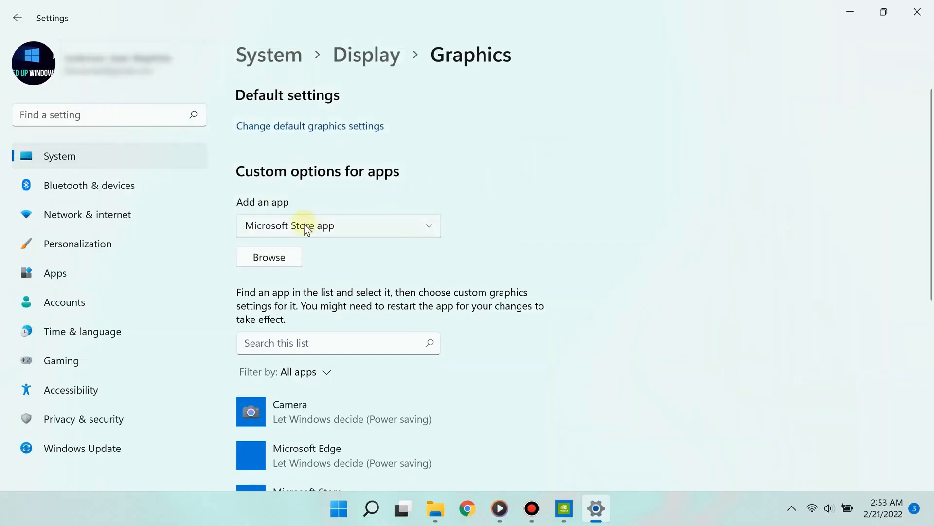
Step: Set the type of app to add under the custom graphics options to Desktop app
click(286, 228)
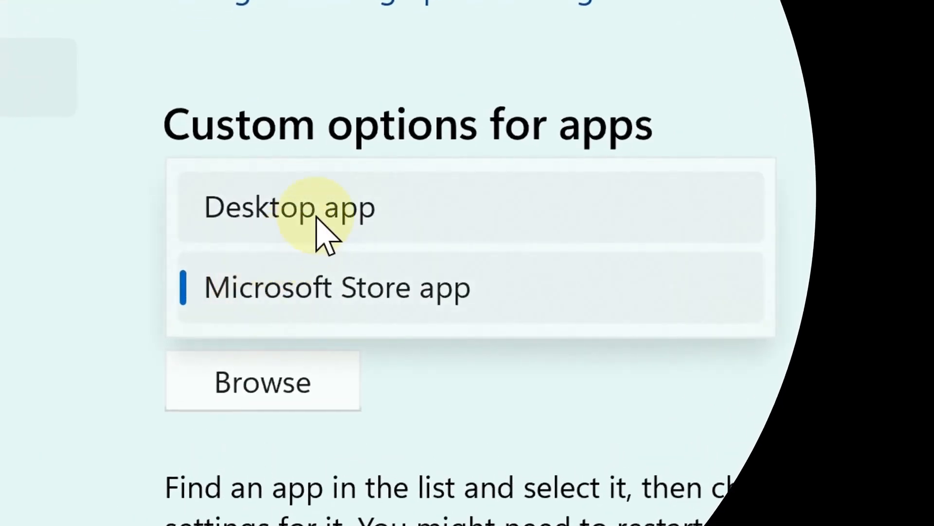
click(316, 215)
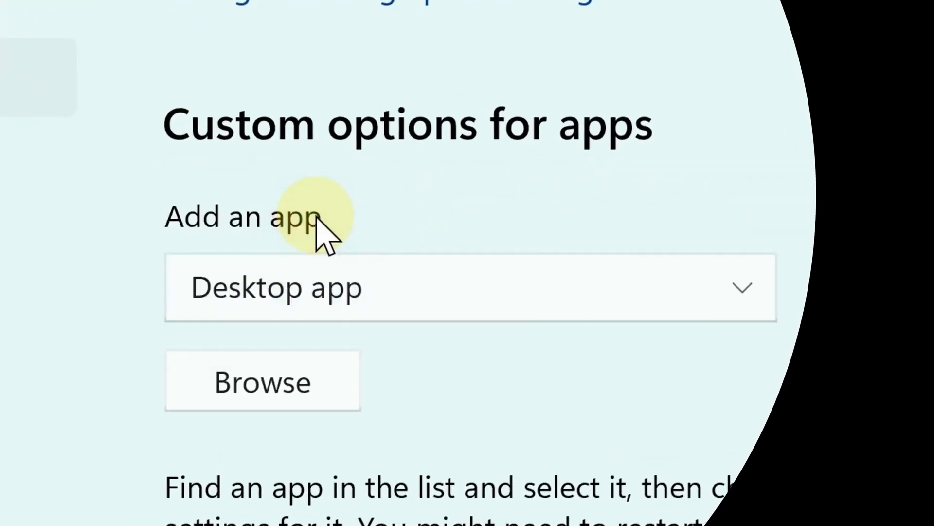
Step: Browse for a desktop app and add the Photoshop application from C:\Program Files\Adobe\Adobe Photoshop 2022 to the custom graphics options
click(313, 392)
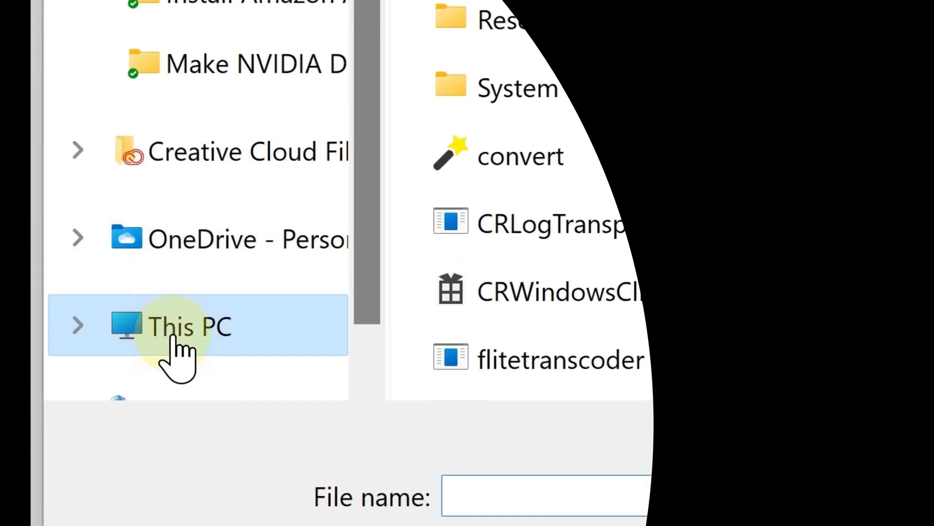
click(57, 395)
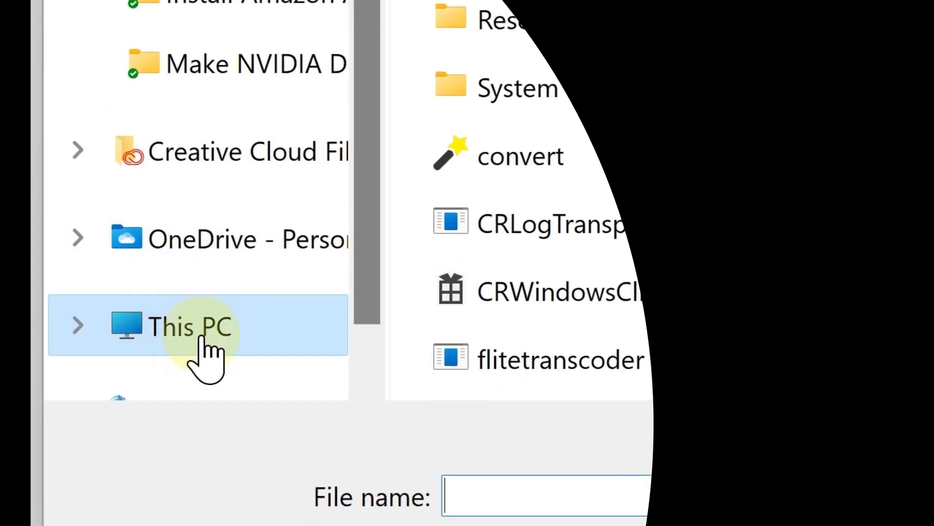
click(206, 336)
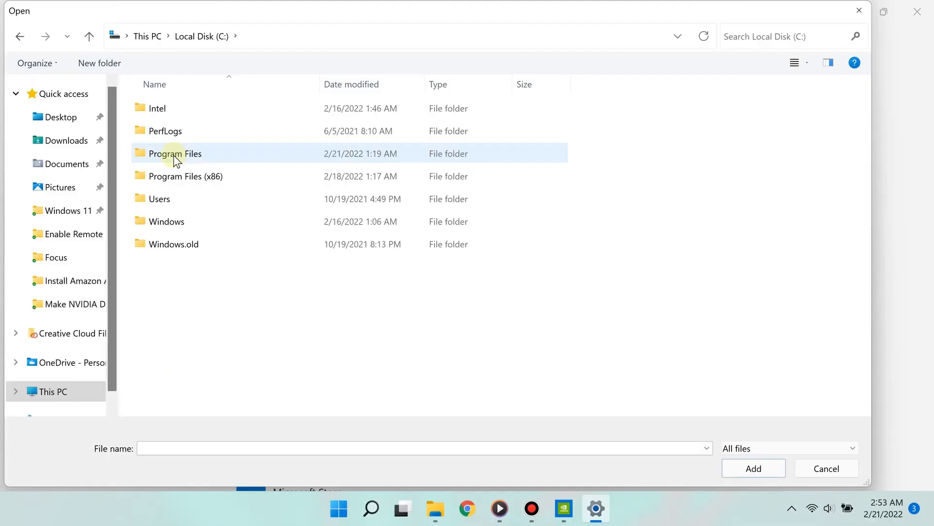
double_click(176, 155)
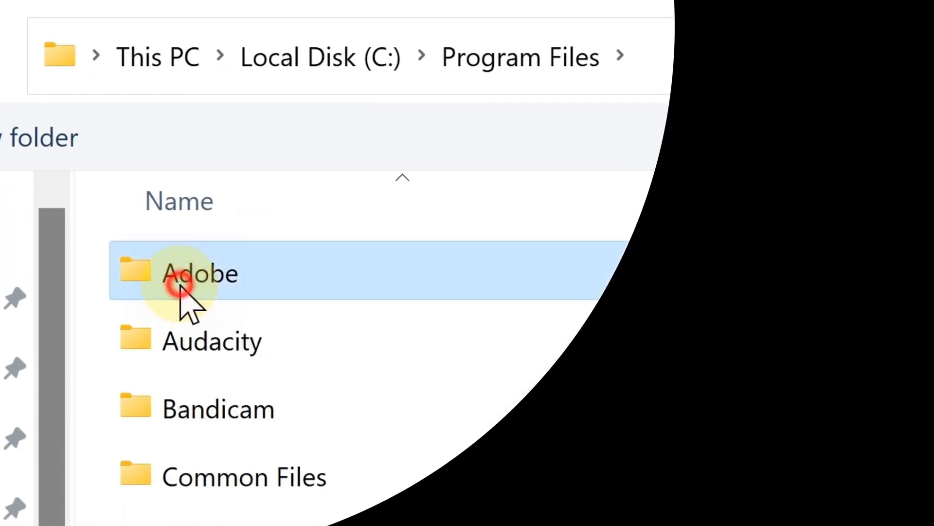
double_click(183, 287)
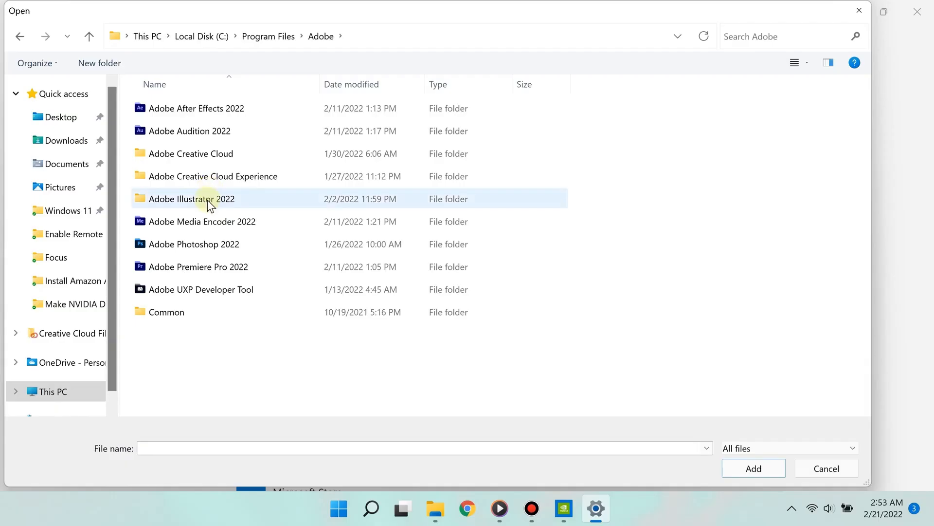
click(200, 245)
double_click(201, 245)
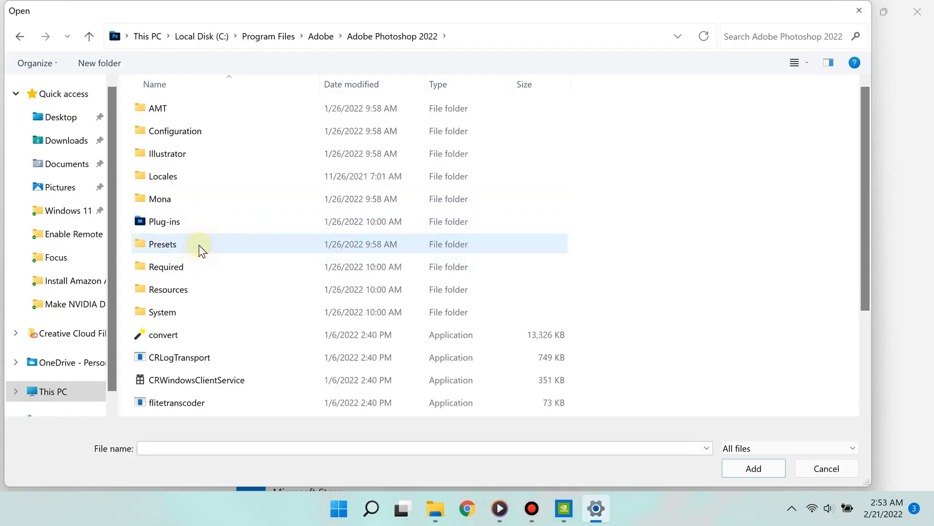
scroll(200, 248, down, 2)
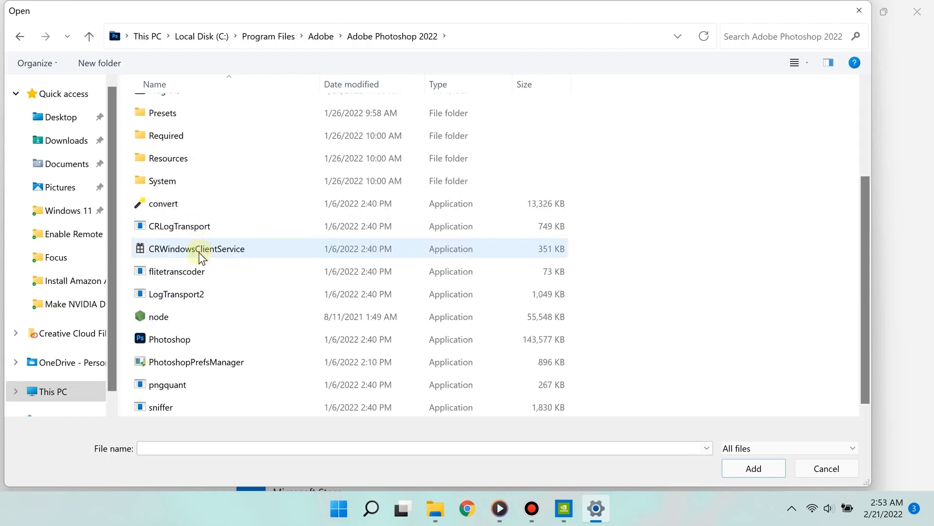
double_click(169, 340)
Step: Open the graphics options of the added Adobe Photoshop 2022 entry and choose High performance as its graphics preference
scroll(425, 319, down, 5)
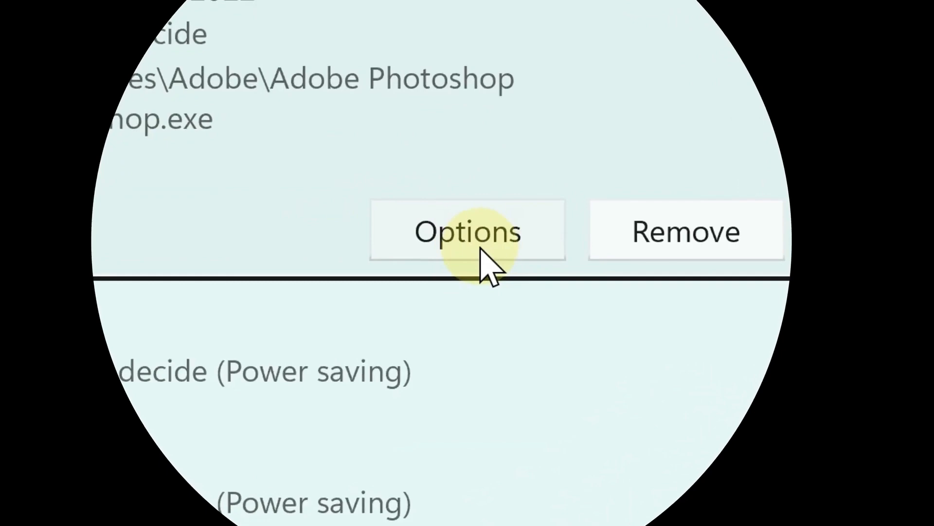
click(460, 242)
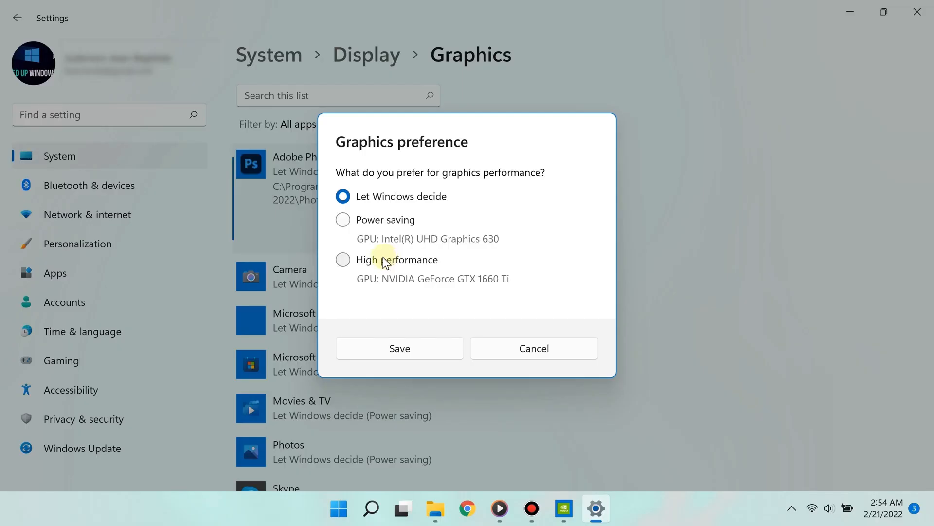
click(341, 261)
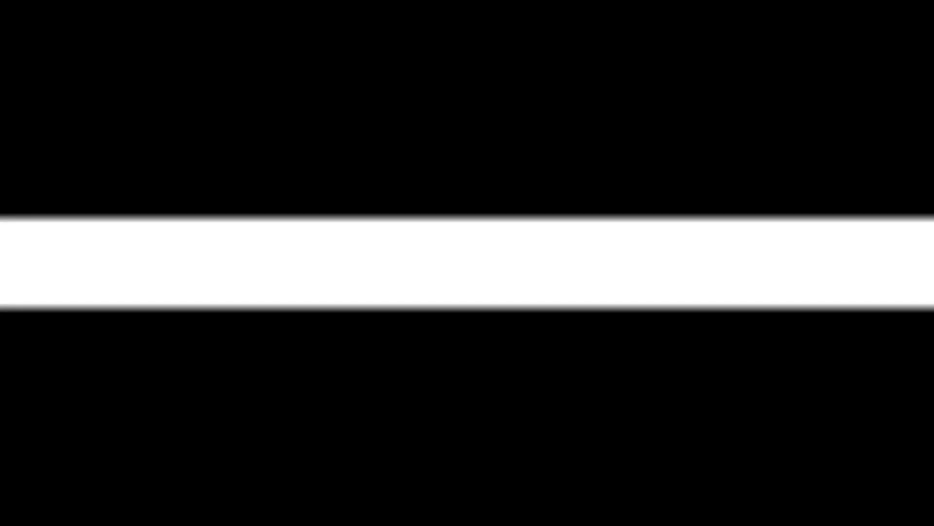